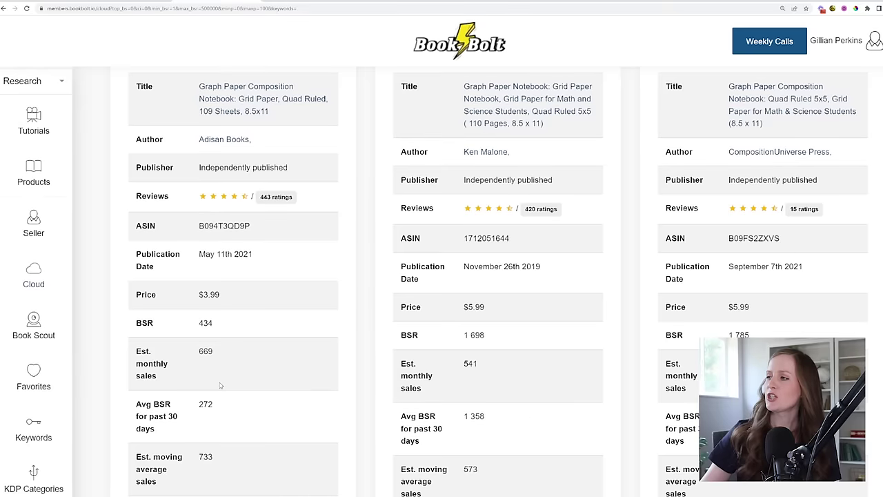
Examine the publication dates, prices, BSR and estimated monthly sales of the bestselling notebooks in the results.
{"action": "scroll", "coordinate": [464, 346], "scroll_direction": "down", "scroll_amount": 6}
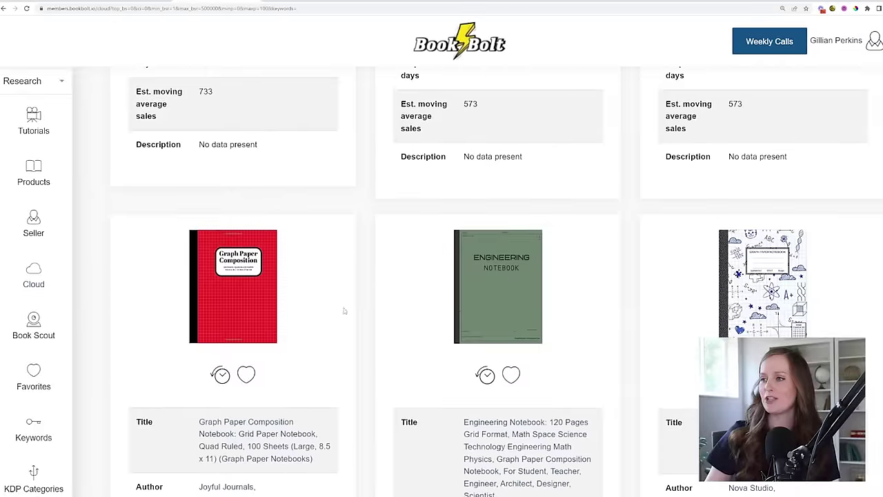
{"action": "scroll", "coordinate": [498, 282], "scroll_direction": "down", "scroll_amount": 10}
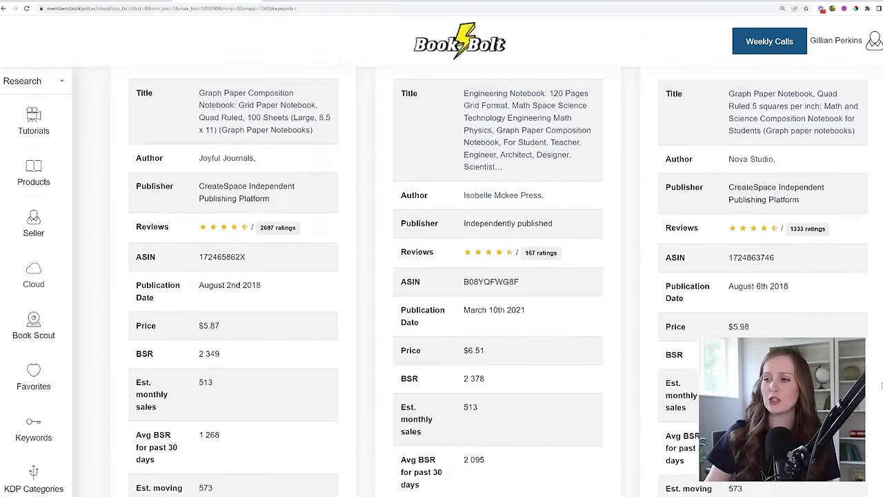
{"action": "scroll", "coordinate": [499, 305], "scroll_direction": "down", "scroll_amount": 3}
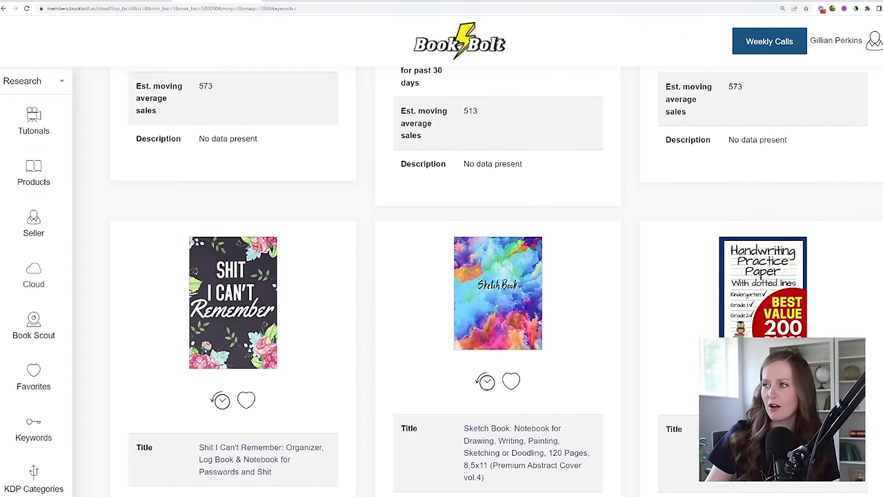
{"action": "scroll", "coordinate": [608, 389], "scroll_direction": "down", "scroll_amount": 9}
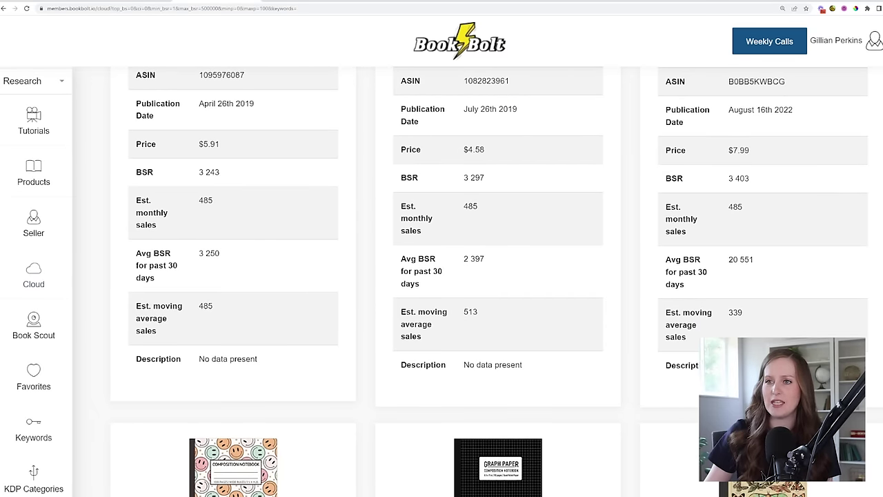
{"action": "left_click_drag", "start_coordinate": [196, 172], "coordinate": [236, 175]}
{"action": "left_click", "coordinate": [239, 180]}
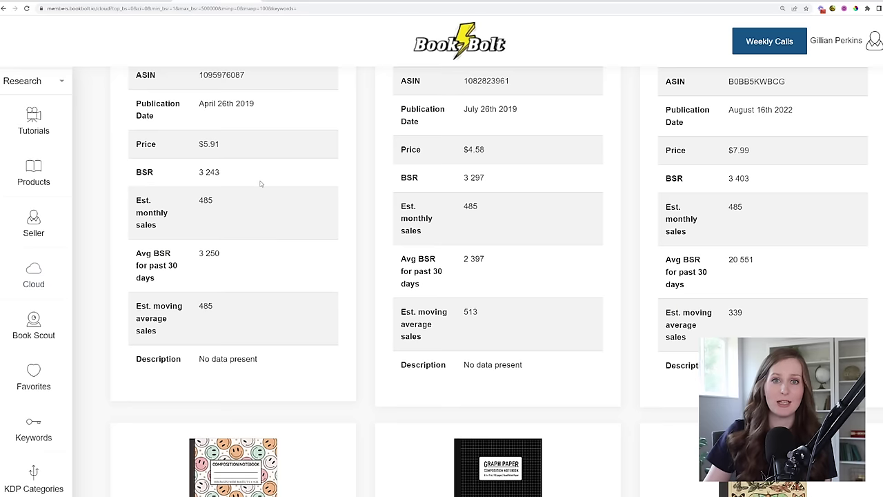
{"action": "scroll", "coordinate": [289, 245], "scroll_direction": "down", "scroll_amount": 3}
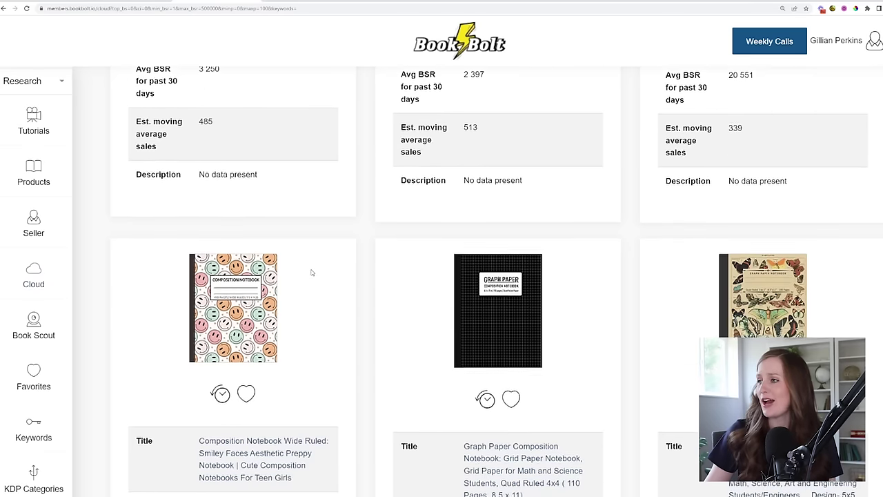
{"action": "scroll", "coordinate": [311, 271], "scroll_direction": "down", "scroll_amount": 4}
{"action": "scroll", "coordinate": [311, 272], "scroll_direction": "down", "scroll_amount": 2}
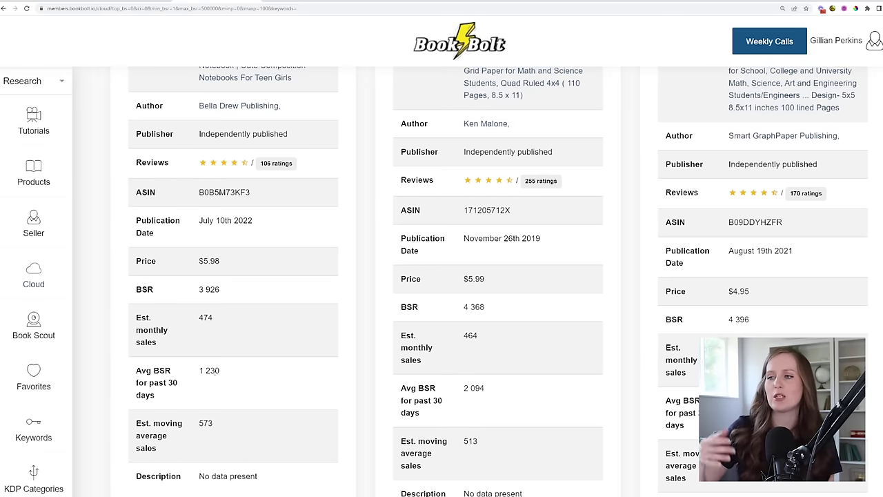
Search the Top 100 bestsellers in the Notebook category for the keyword "floral" and look over the resulting books.
{"action": "scroll", "coordinate": [193, 355], "scroll_direction": "up", "scroll_amount": 15}
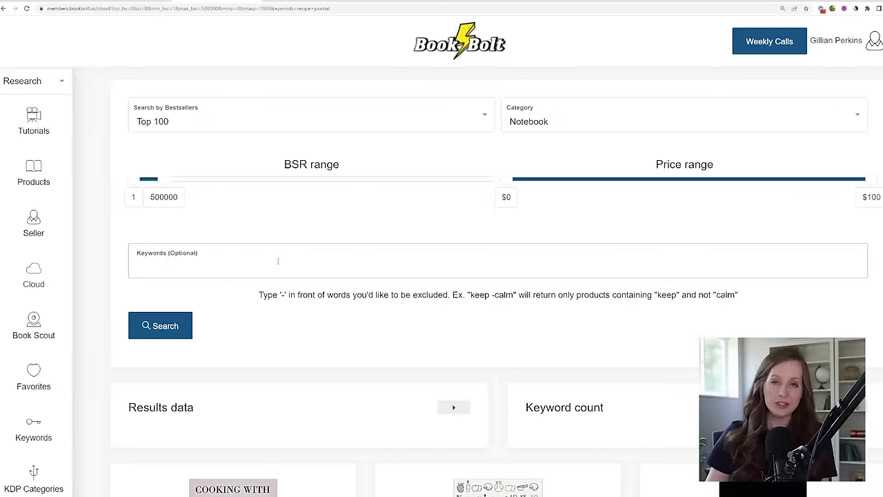
{"action": "left_click", "coordinate": [238, 270]}
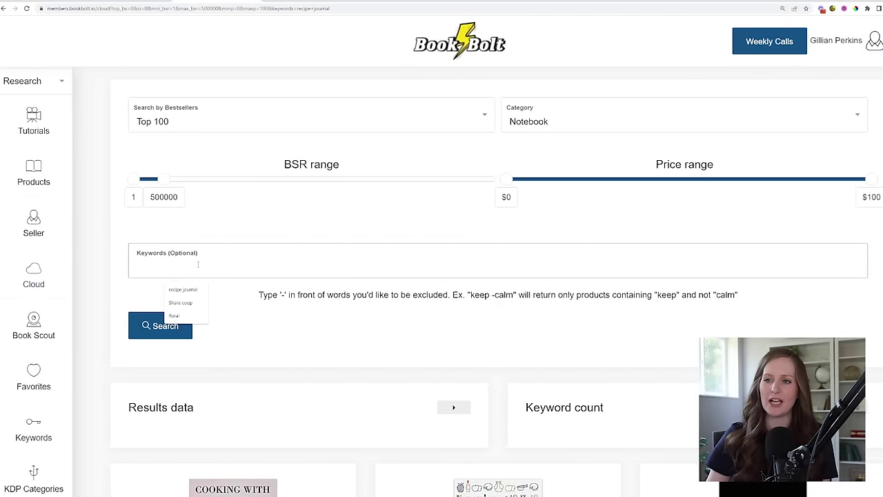
{"action": "left_click", "coordinate": [174, 315]}
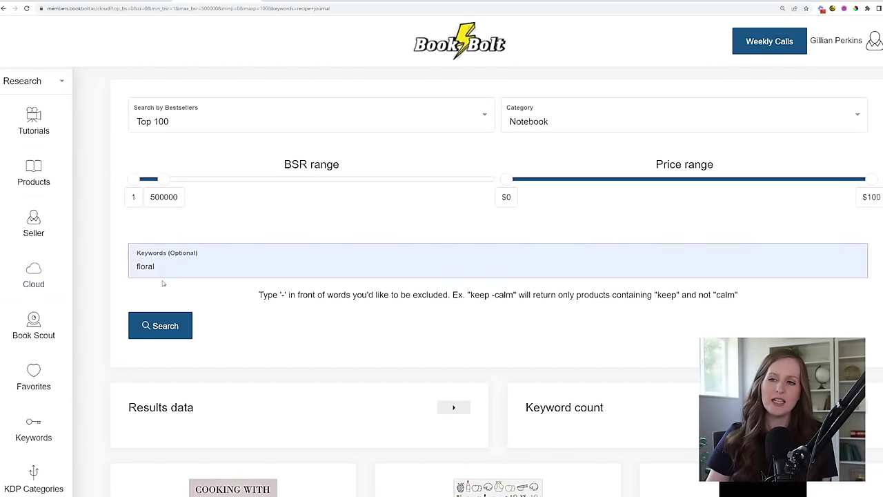
{"action": "left_click", "coordinate": [157, 333]}
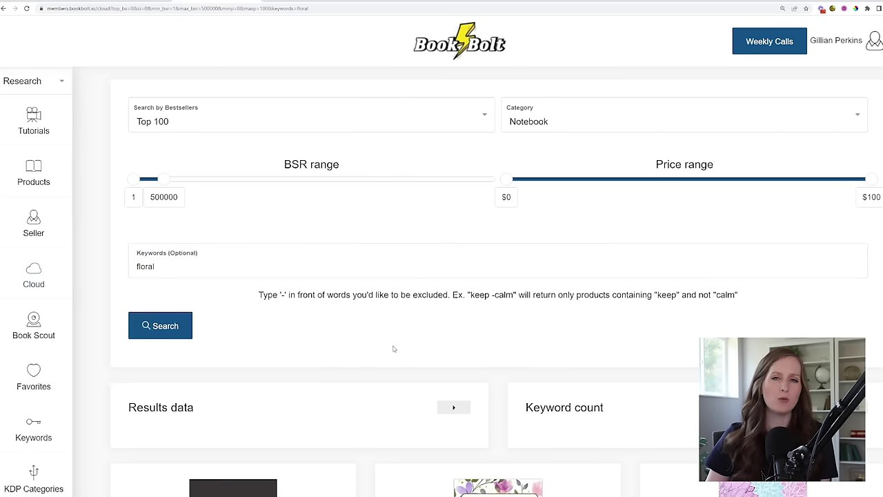
{"action": "scroll", "coordinate": [398, 376], "scroll_direction": "down", "scroll_amount": 3}
{"action": "scroll", "coordinate": [399, 378], "scroll_direction": "down", "scroll_amount": 2}
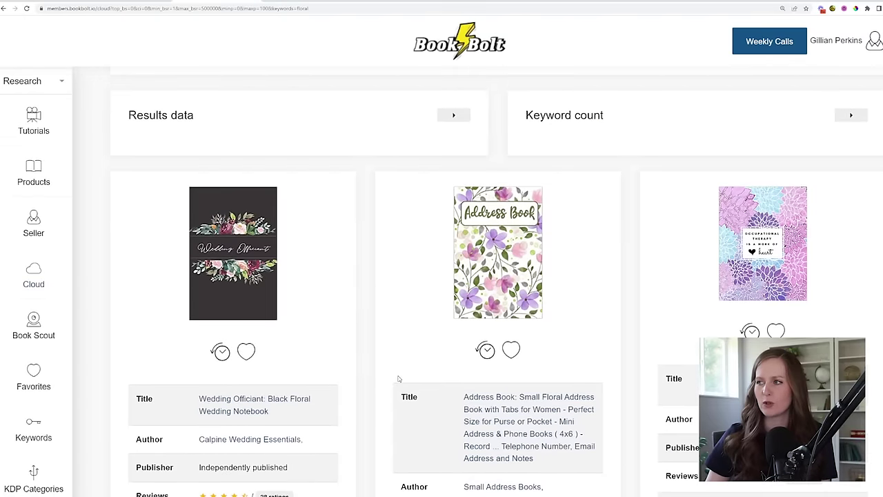
{"action": "scroll", "coordinate": [426, 386], "scroll_direction": "down", "scroll_amount": 2}
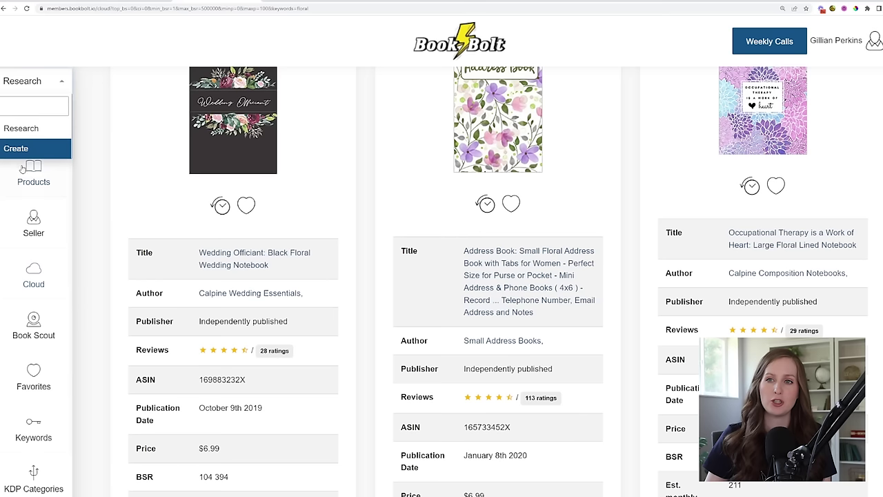
Switch from the research tools to BookBolt Designer and choose Paperback: Cover and Interior as the new project's type.
{"action": "left_click", "coordinate": [17, 148]}
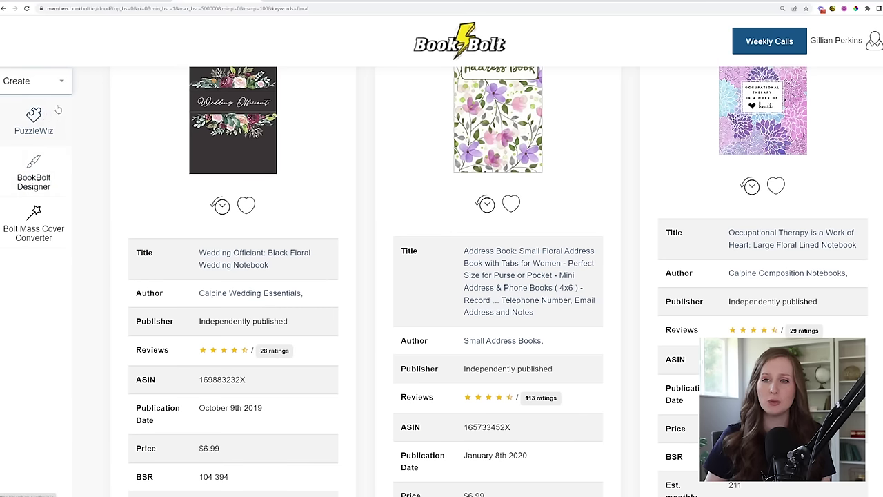
{"action": "left_click", "coordinate": [35, 180]}
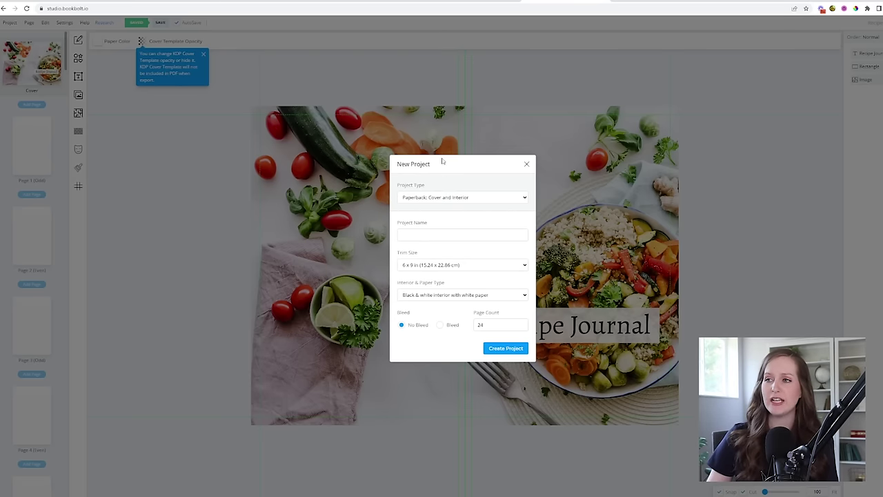
{"action": "left_click", "coordinate": [425, 198]}
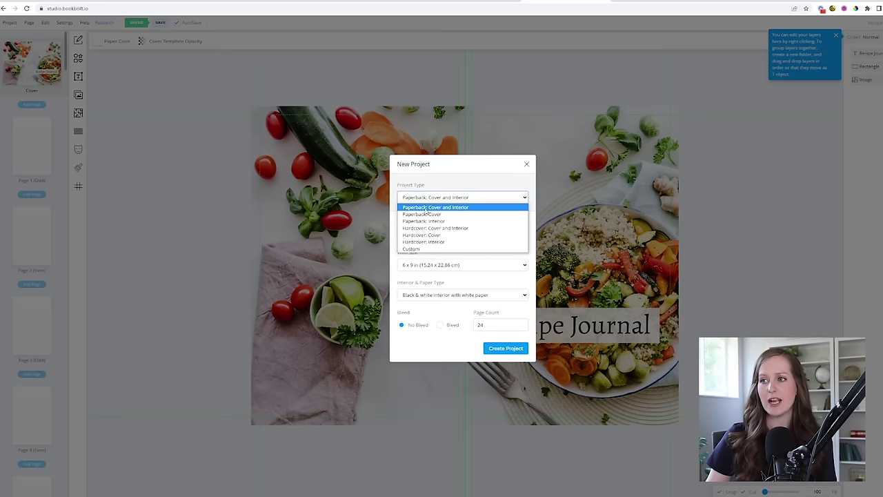
{"action": "left_click", "coordinate": [426, 207]}
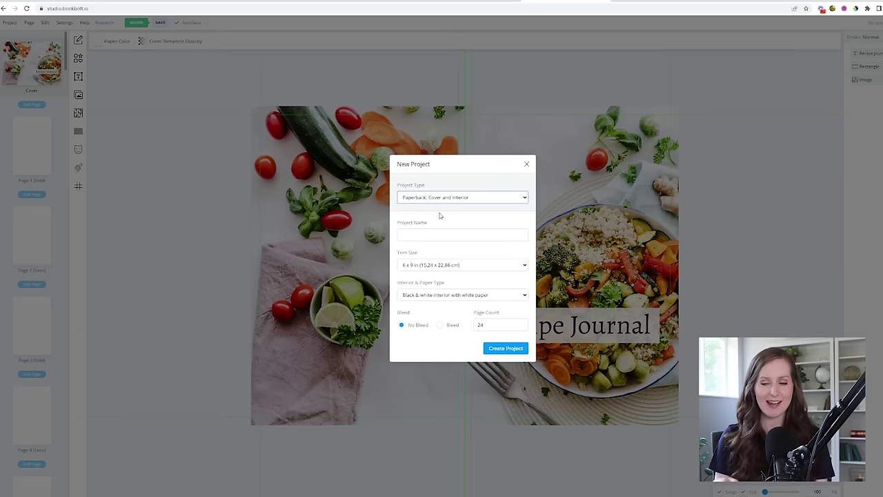
Create the project as "Recipe Journal" with black & white interior on white paper, Bleed and a page count of 60.
{"action": "left_click", "coordinate": [412, 236]}
{"action": "type", "text": "Recipe Journal"}
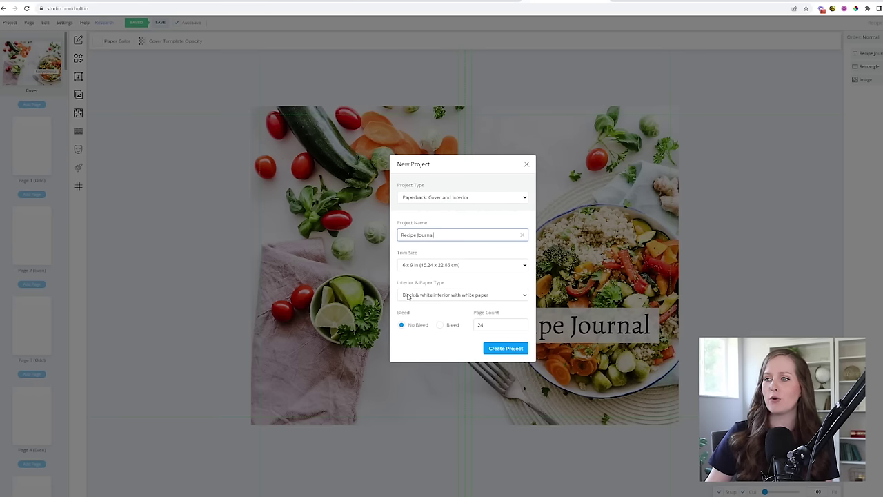
{"action": "left_click", "coordinate": [472, 295]}
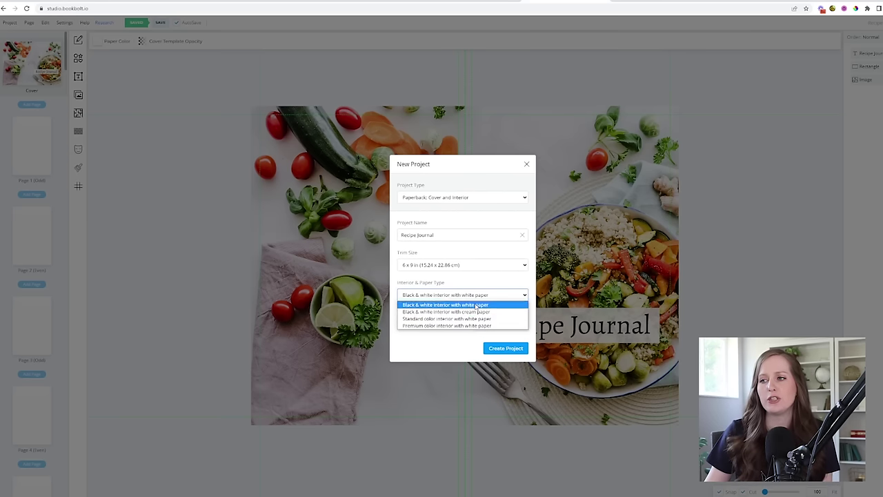
{"action": "left_click", "coordinate": [504, 289]}
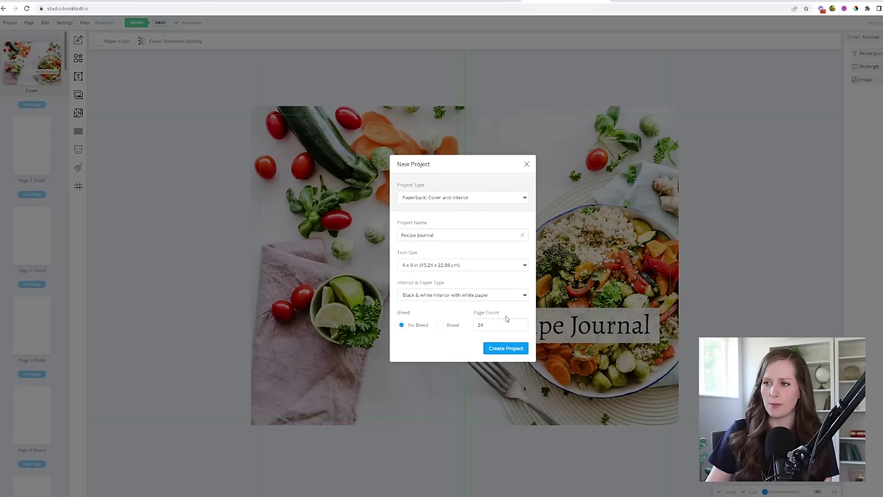
{"action": "left_click", "coordinate": [440, 325]}
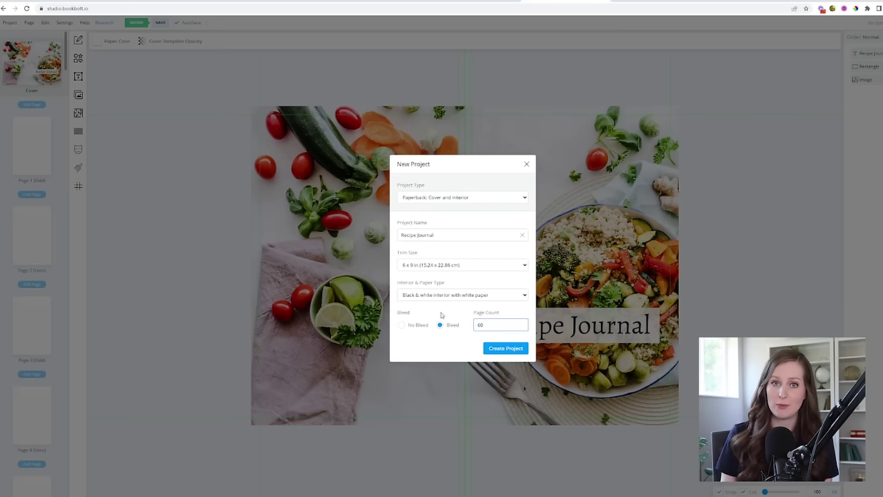
{"action": "left_click", "coordinate": [522, 347]}
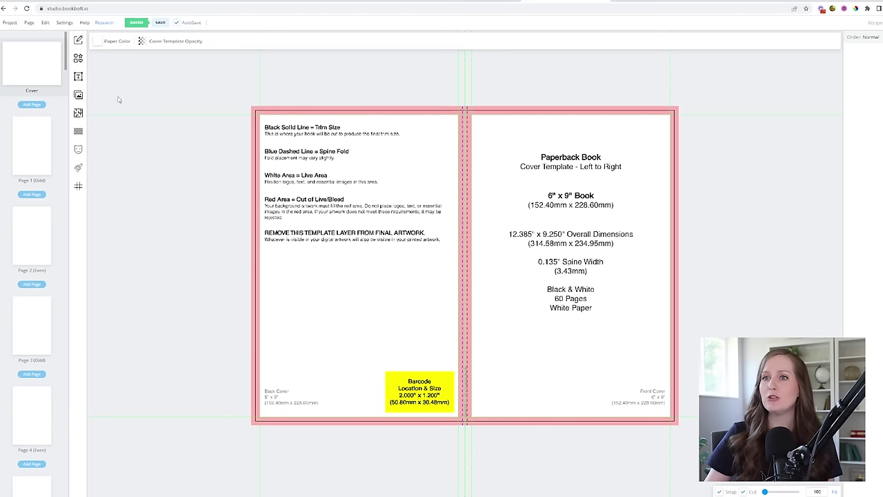
Check the food photos on Pexels, and insert the uploaded vegetable-bowl photo from the image library onto the cover in BookBolt Designer.
{"action": "left_click", "coordinate": [78, 58]}
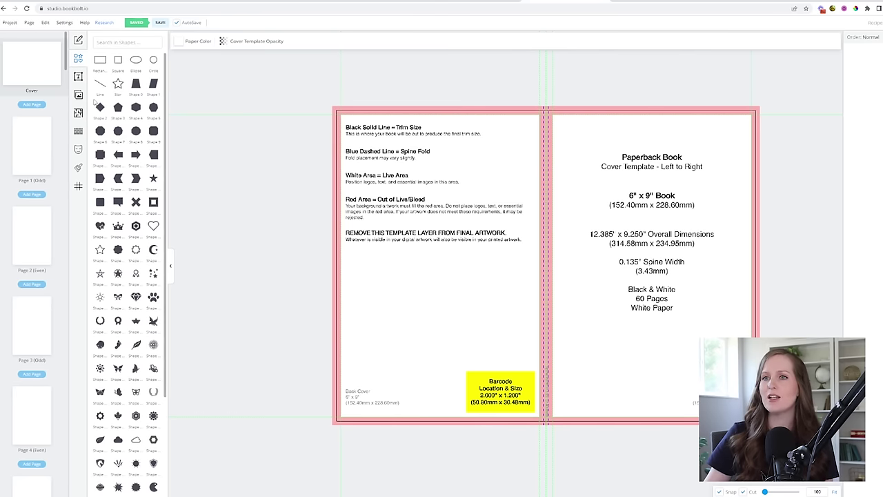
{"action": "left_click", "coordinate": [84, 97]}
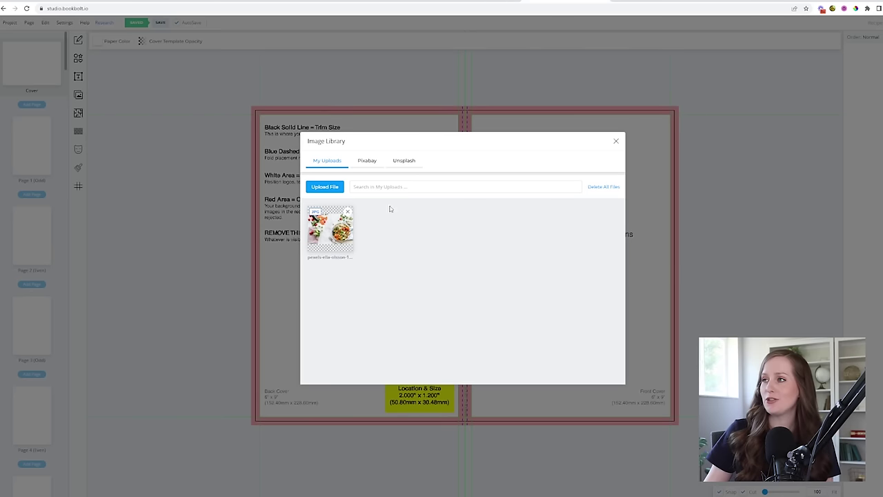
{"action": "left_click", "coordinate": [750, 1]}
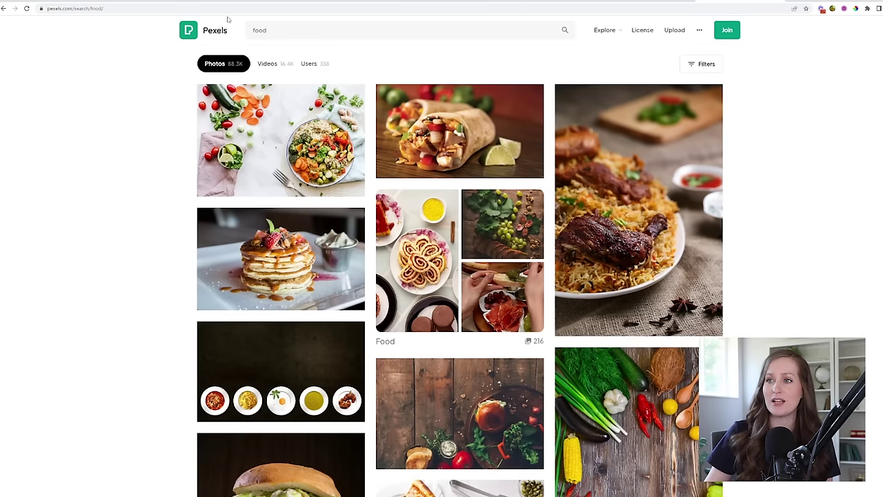
{"action": "mouse_move", "coordinate": [297, 106]}
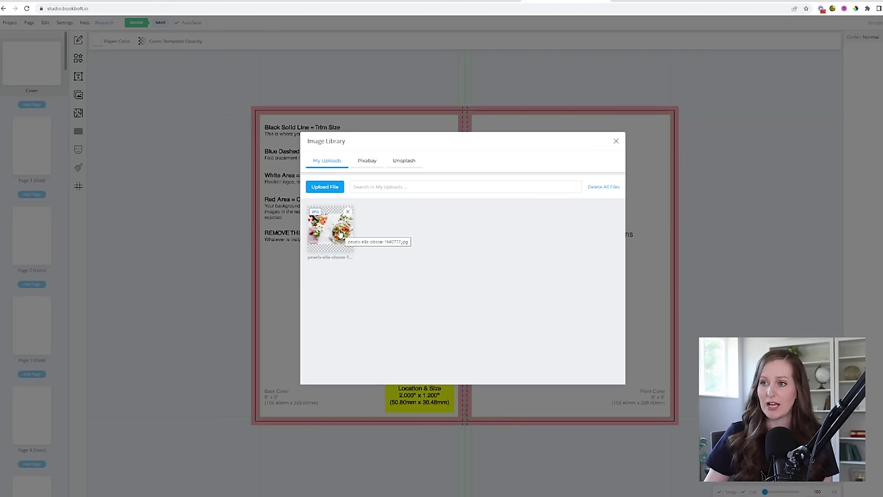
{"action": "left_click", "coordinate": [343, 234]}
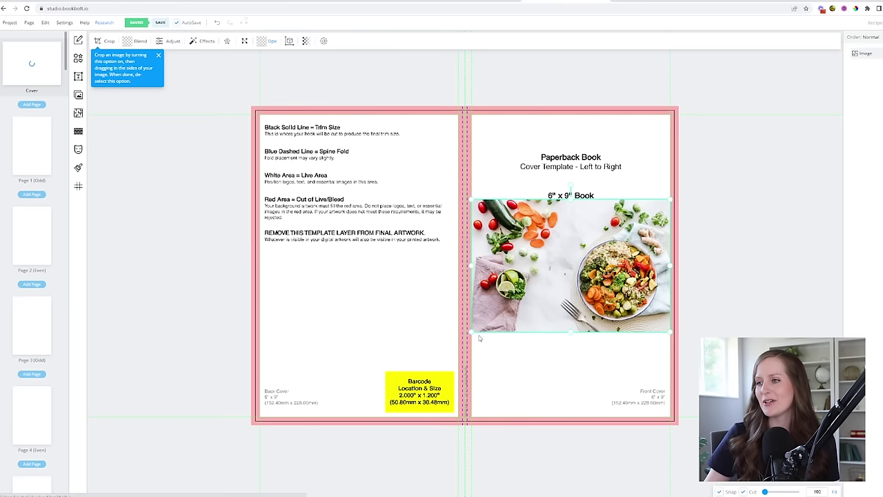
Enlarge and move the food photo so it covers the back cover, spine and front cover, with the bowl on the front.
{"action": "left_click_drag", "start_coordinate": [471, 332], "coordinate": [205, 442]}
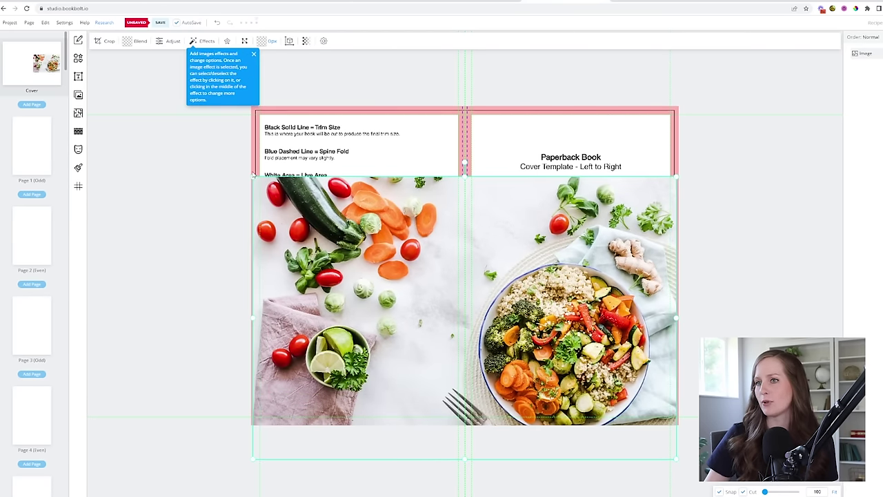
{"action": "left_click_drag", "start_coordinate": [555, 245], "coordinate": [554, 177]}
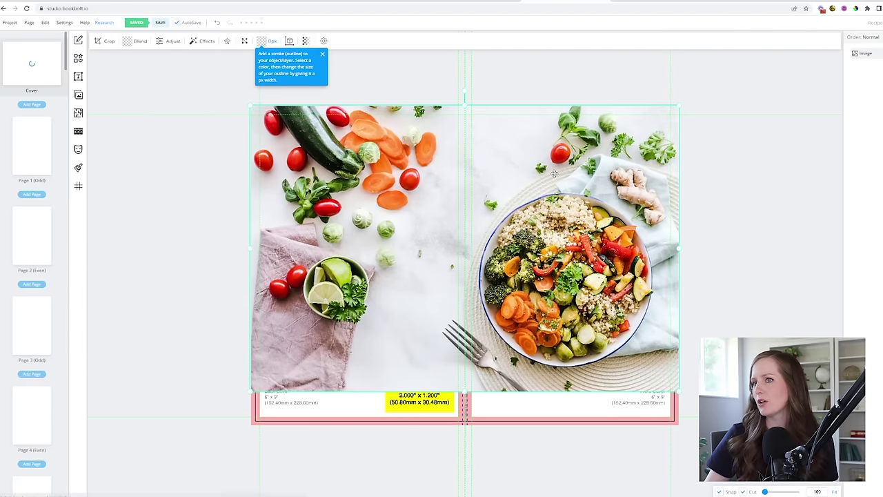
{"action": "left_click_drag", "start_coordinate": [251, 389], "coordinate": [211, 437]}
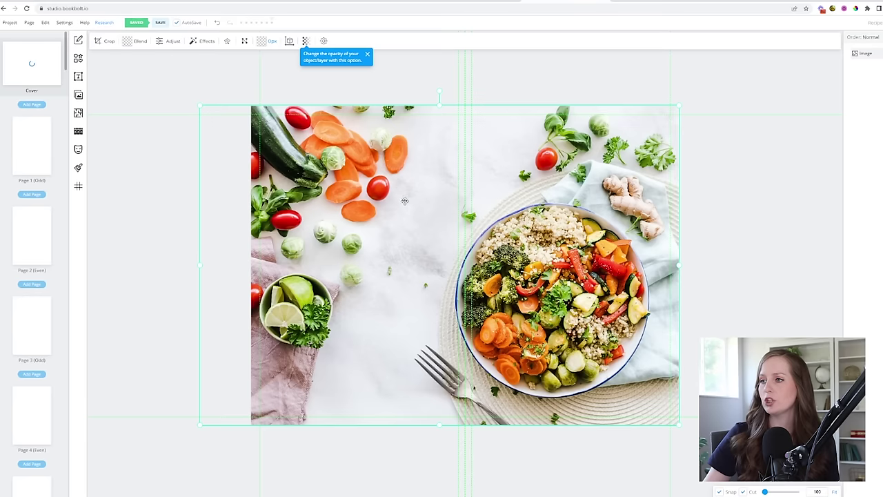
{"action": "left_click_drag", "start_coordinate": [407, 200], "coordinate": [455, 201]}
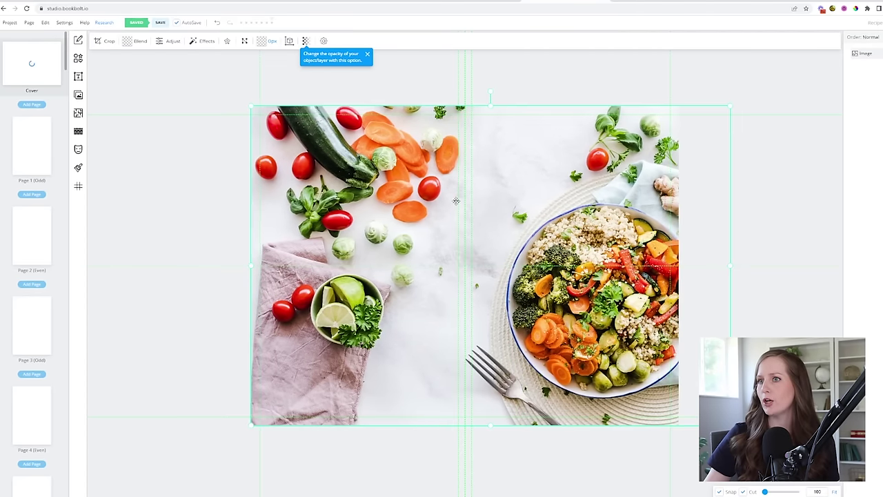
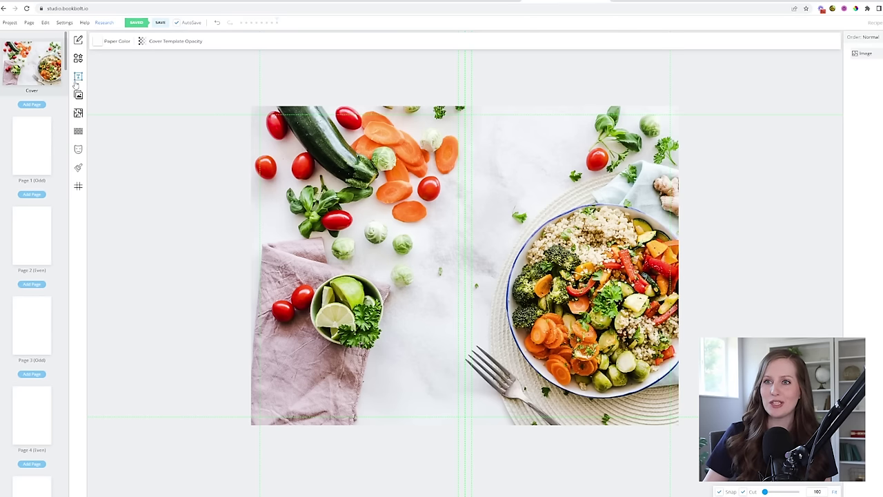
Add a rectangle to the front cover and shape it into a low band spanning the trim width over the bowl's lower half.
{"action": "left_click", "coordinate": [78, 59]}
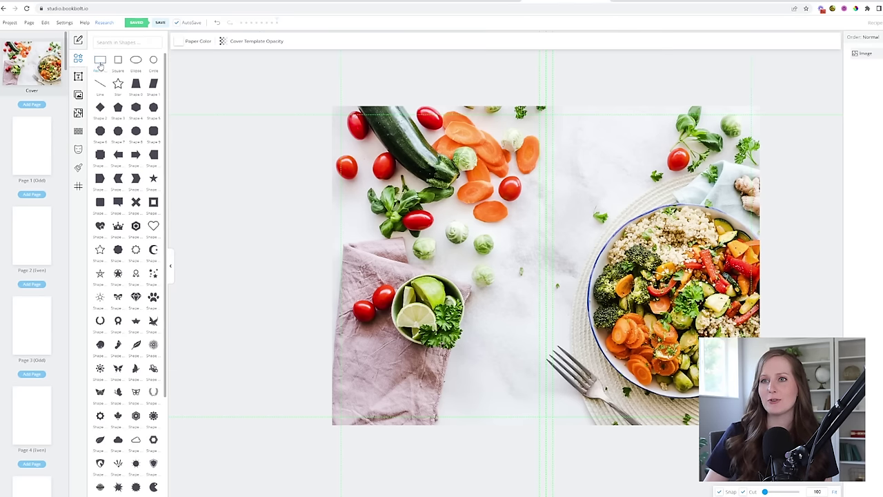
{"action": "left_click", "coordinate": [100, 62]}
{"action": "left_click_drag", "start_coordinate": [575, 276], "coordinate": [688, 346]}
{"action": "left_click_drag", "start_coordinate": [592, 335], "coordinate": [557, 335]}
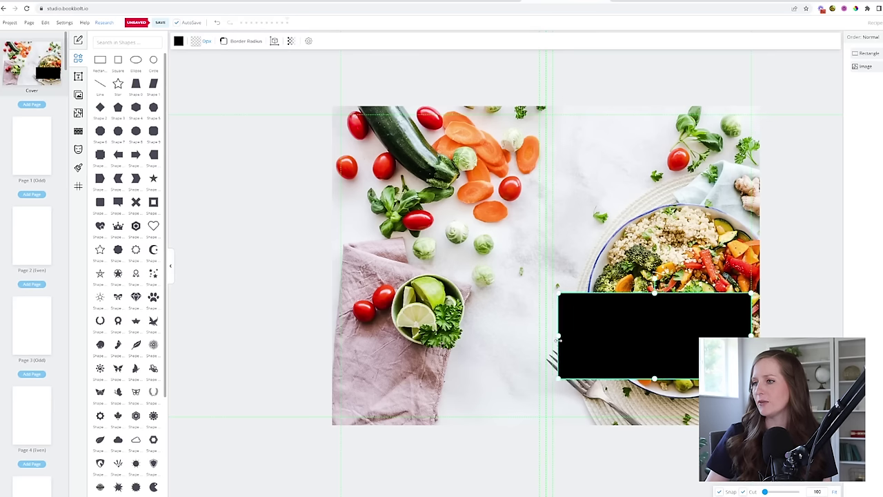
{"action": "left_click_drag", "start_coordinate": [615, 378], "coordinate": [615, 355]}
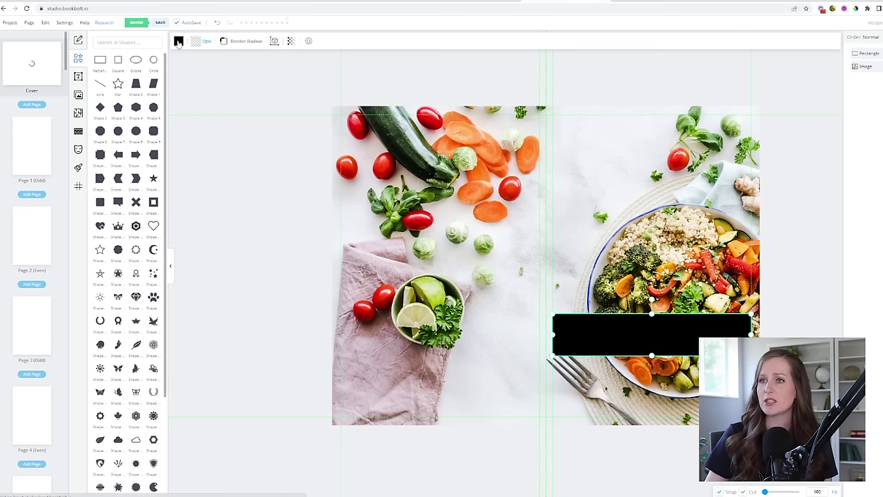
Fill the black rectangle on the front cover with white and lower its fill alpha so the bowl shows through.
{"action": "left_click", "coordinate": [178, 41]}
{"action": "left_click", "coordinate": [185, 111]}
{"action": "left_click_drag", "start_coordinate": [185, 110], "coordinate": [164, 79]}
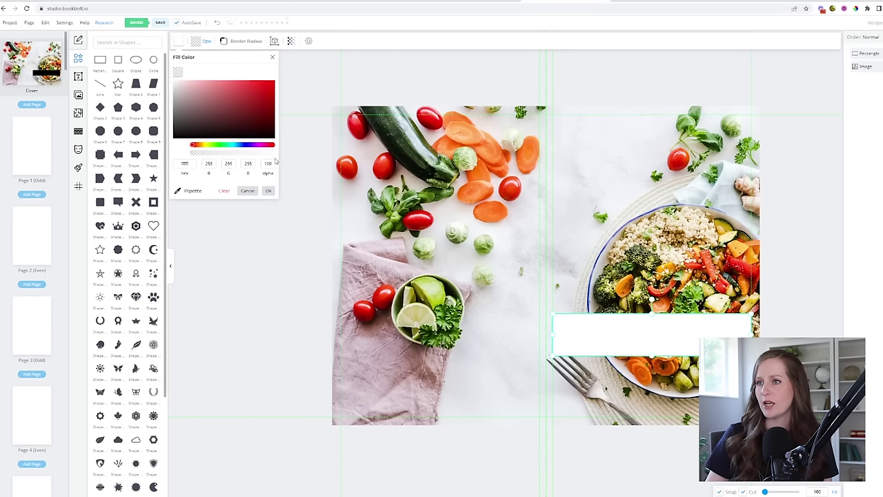
{"action": "left_click_drag", "start_coordinate": [273, 158], "coordinate": [252, 155]}
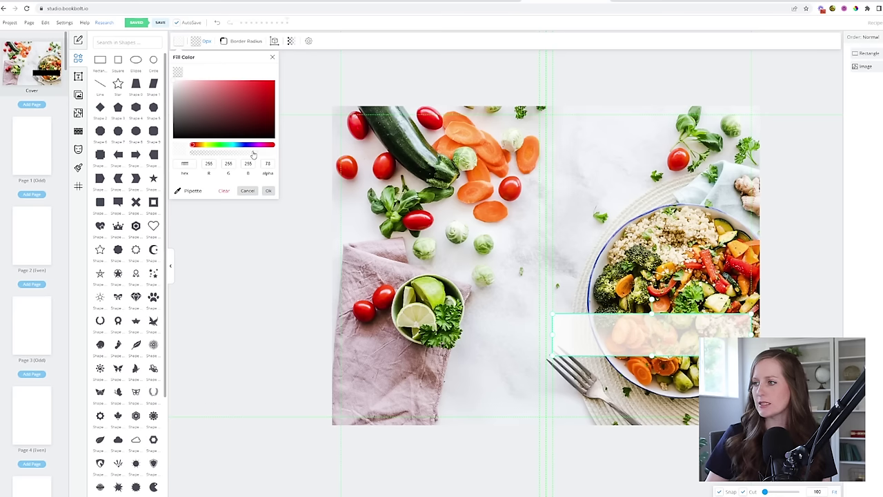
{"action": "left_click", "coordinate": [212, 328]}
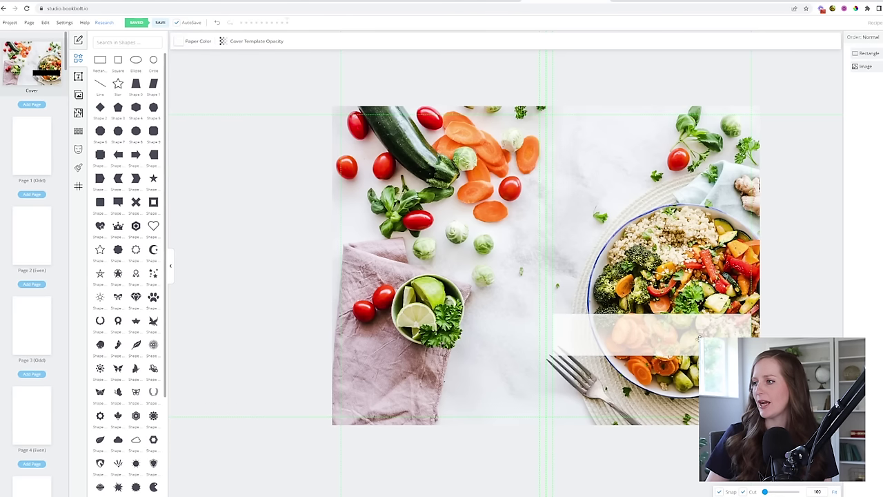
Widen the translucent band so it runs past the trim line to the outer bleed edge of the front cover.
{"action": "left_click", "coordinate": [696, 338]}
{"action": "left_click_drag", "start_coordinate": [751, 334], "coordinate": [761, 333]}
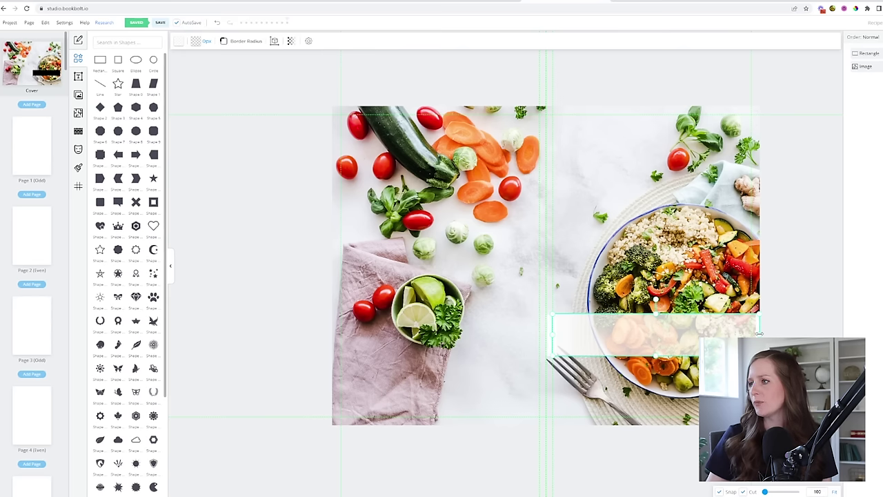
{"action": "left_click_drag", "start_coordinate": [759, 334], "coordinate": [759, 334]}
{"action": "left_click", "coordinate": [777, 333]}
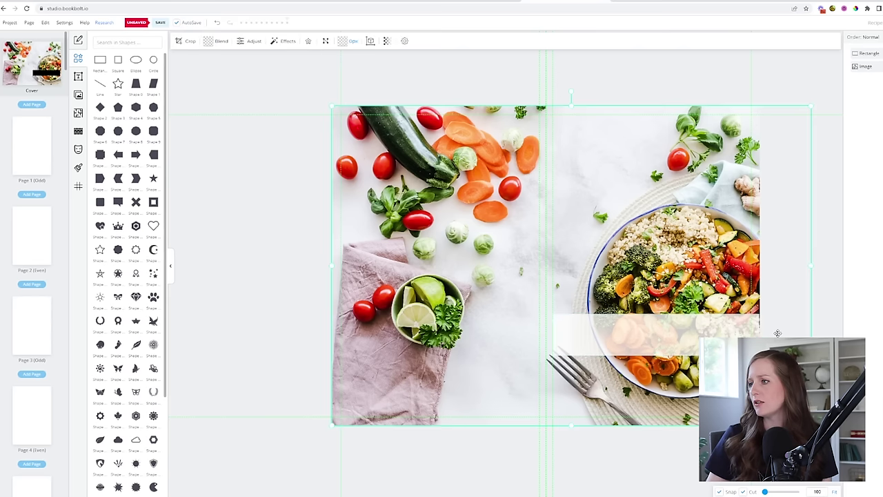
{"action": "left_click", "coordinate": [715, 334]}
{"action": "left_click_drag", "start_coordinate": [759, 336], "coordinate": [763, 334]}
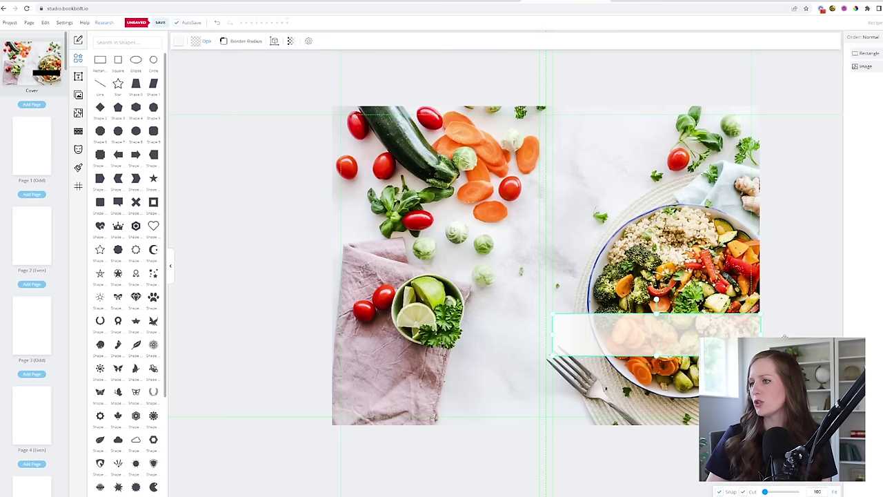
{"action": "left_click", "coordinate": [656, 299]}
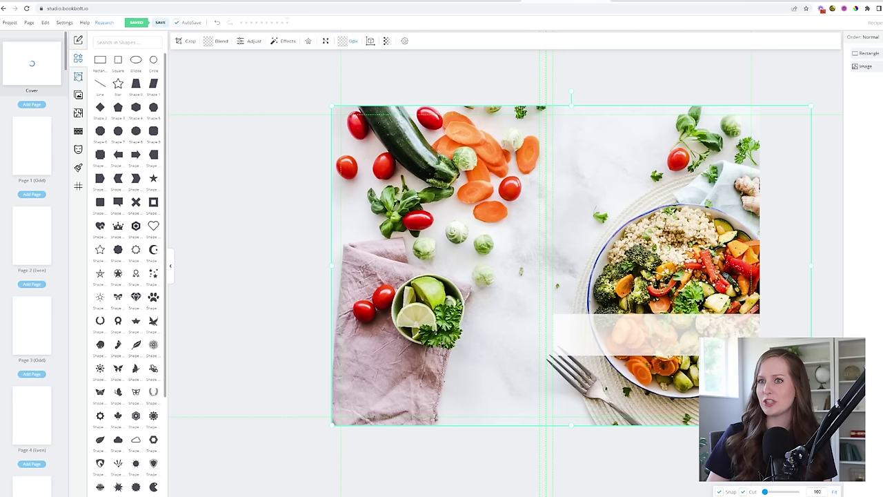
Add a heading to the cover, place it over the translucent band and change its text to "Recipe Journal".
{"action": "left_click", "coordinate": [80, 76]}
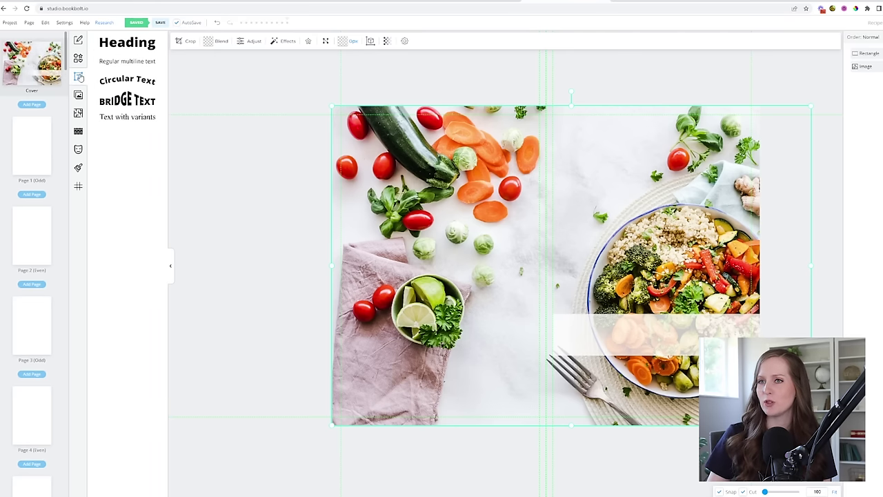
{"action": "left_click", "coordinate": [144, 46]}
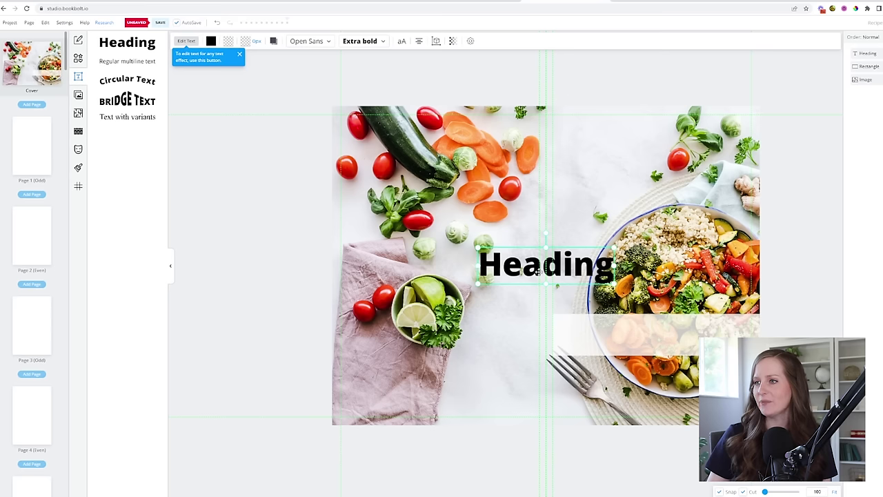
{"action": "left_click_drag", "start_coordinate": [508, 268], "coordinate": [603, 339]}
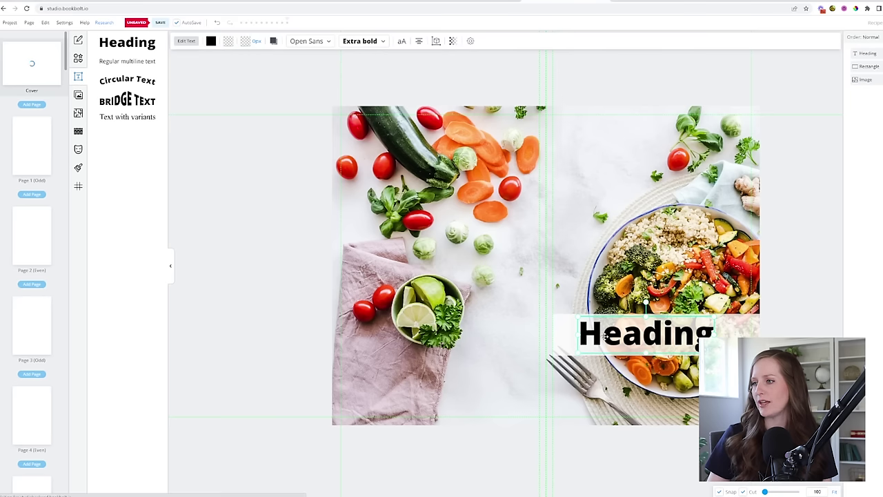
{"action": "left_click", "coordinate": [602, 336]}
{"action": "double_click", "coordinate": [611, 337]}
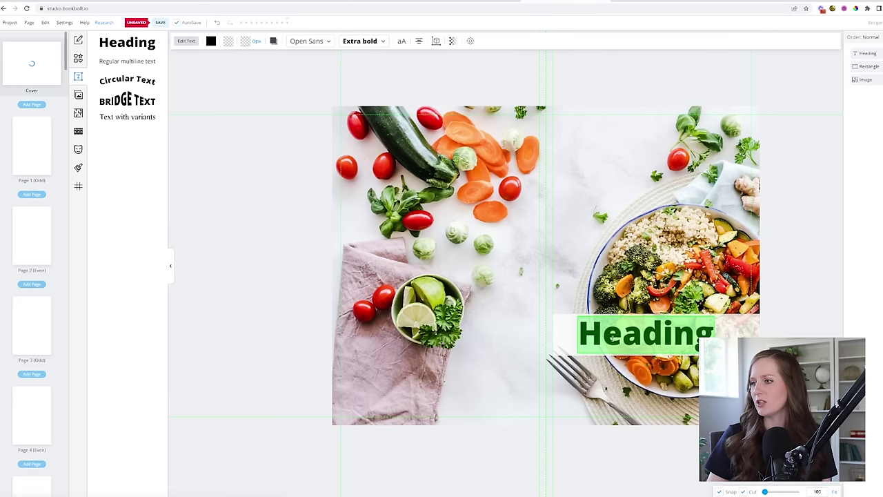
{"action": "type", "text": "R"}
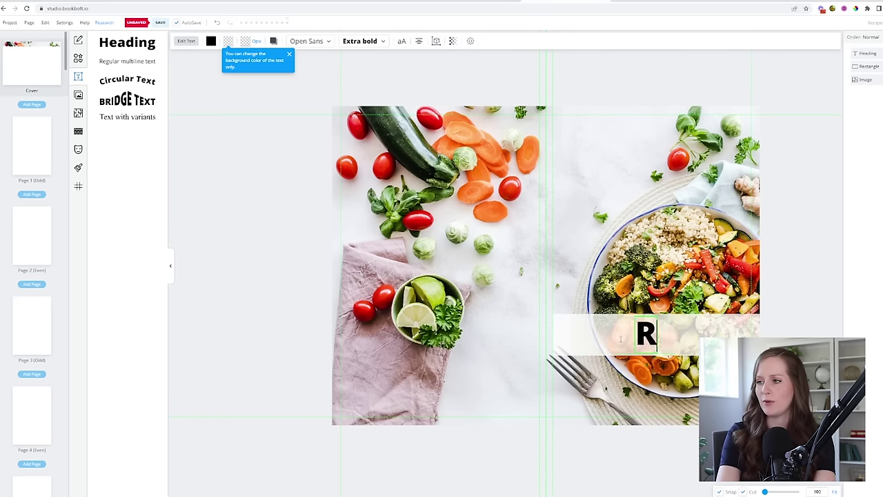
{"action": "type", "text": "ecipe Journ"}
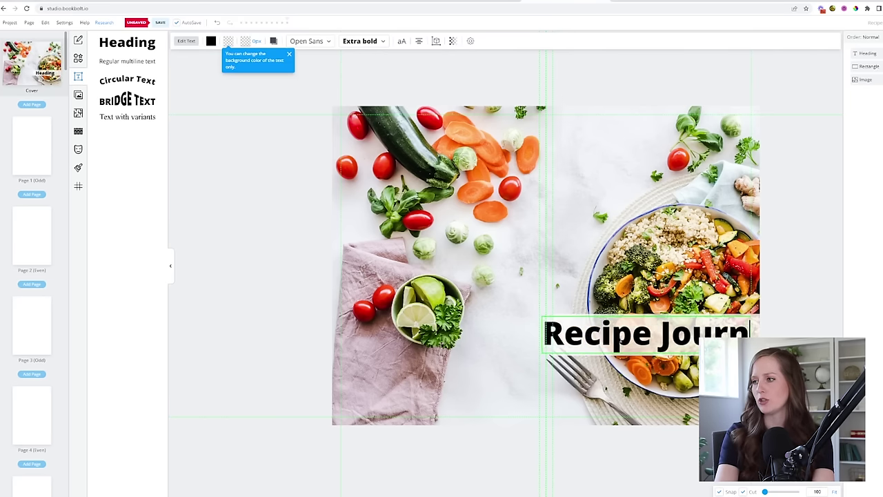
{"action": "type", "text": "al"}
Set the font of the whole "Recipe Journal" title to Alegreya.
{"action": "left_click", "coordinate": [638, 337]}
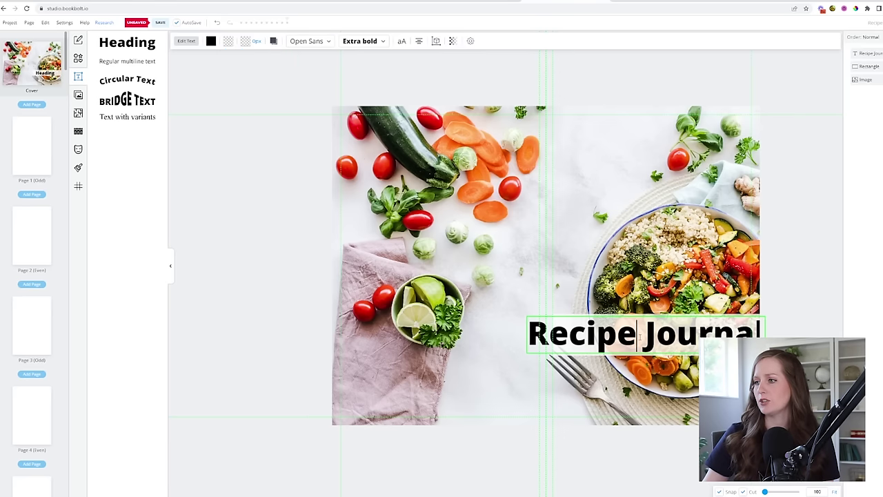
{"action": "key", "text": "ctrl+a"}
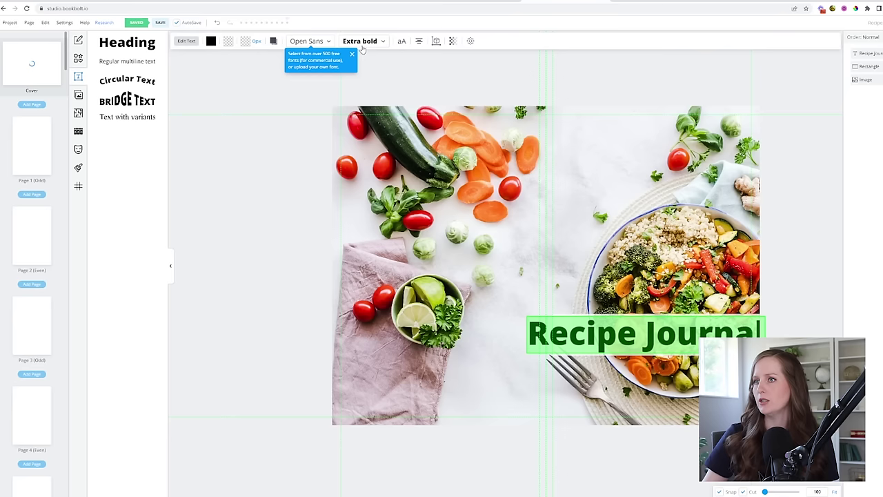
{"action": "left_click", "coordinate": [330, 41]}
{"action": "left_click", "coordinate": [305, 207]}
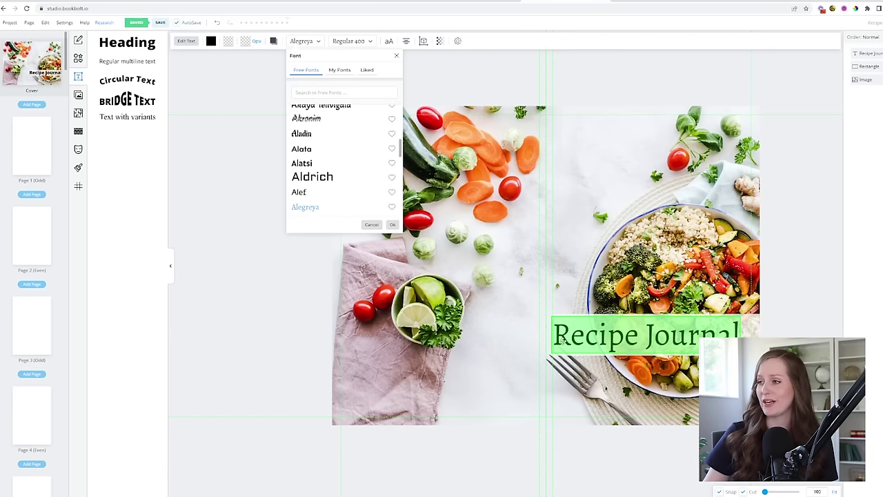
{"action": "left_click", "coordinate": [773, 334]}
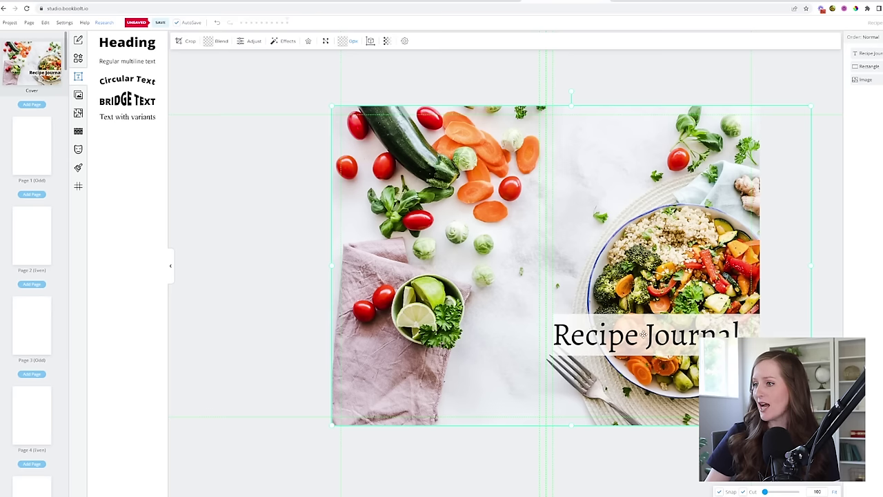
Shrink the title slightly, centre it across the front cover on the band, and save the project.
{"action": "left_click", "coordinate": [634, 334]}
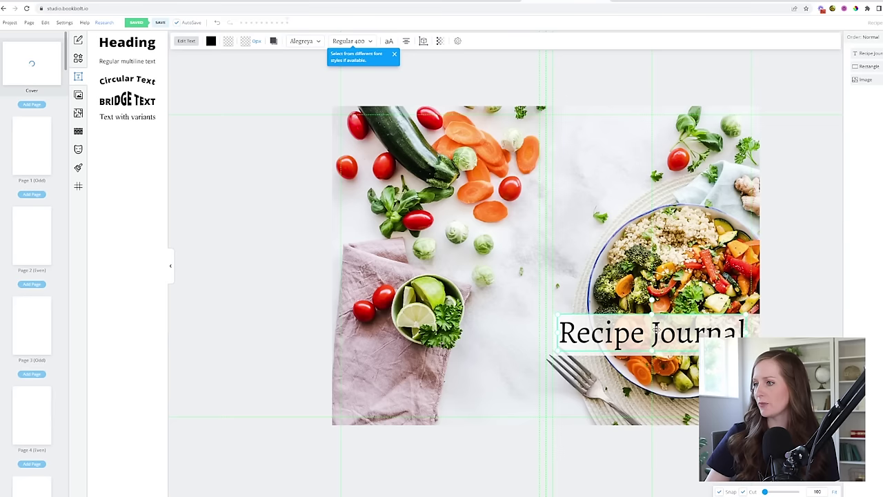
{"action": "left_click_drag", "start_coordinate": [655, 329], "coordinate": [693, 329]}
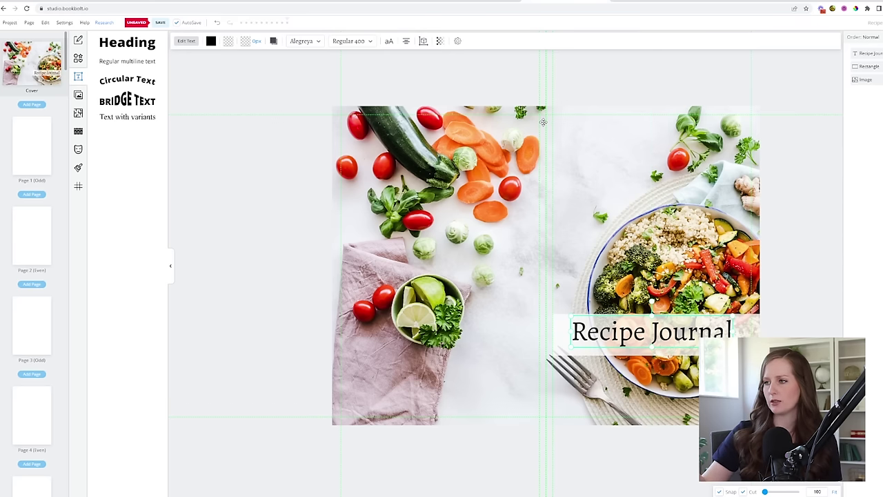
{"action": "key", "text": "ctrl+s"}
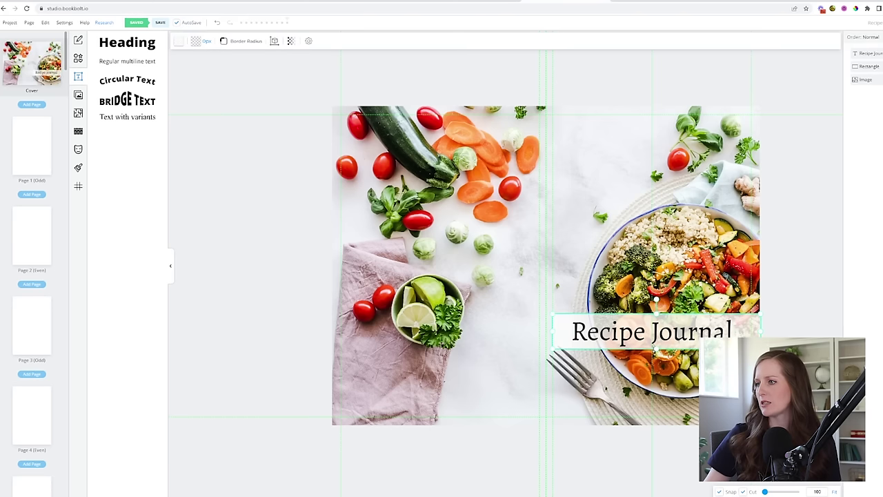
Reduce the band's height and nudge it down slightly so it fits evenly around the title.
{"action": "left_click", "coordinate": [654, 350]}
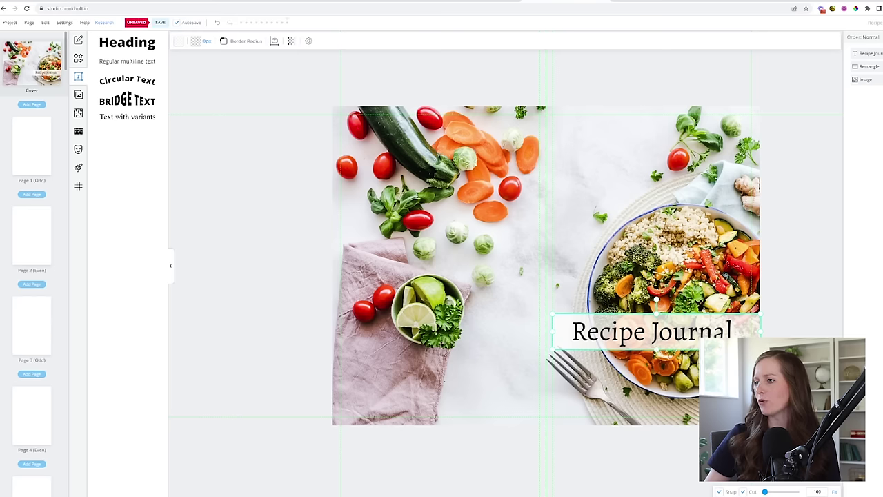
{"action": "left_click", "coordinate": [754, 323]}
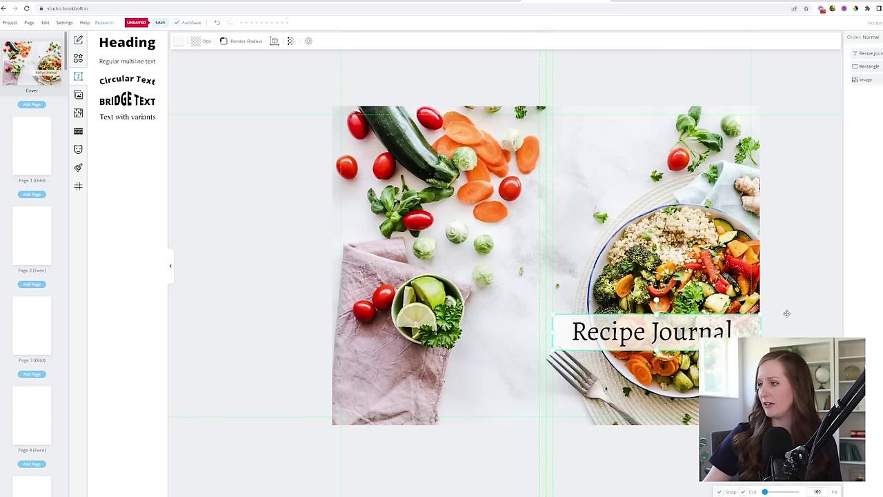
{"action": "left_click", "coordinate": [787, 313]}
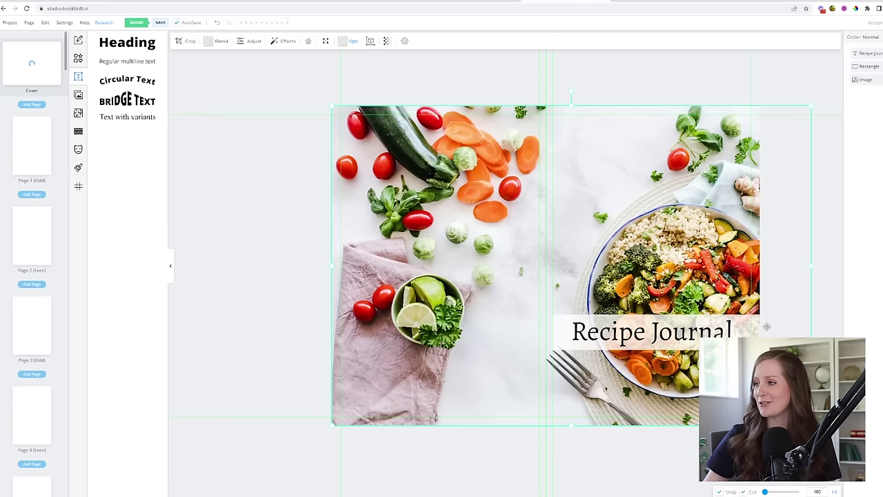
{"action": "left_click", "coordinate": [758, 332]}
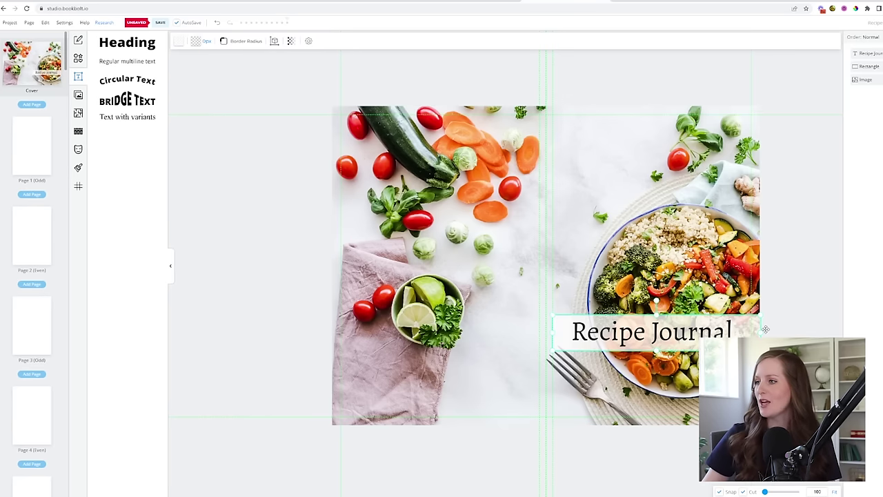
{"action": "left_click", "coordinate": [837, 309]}
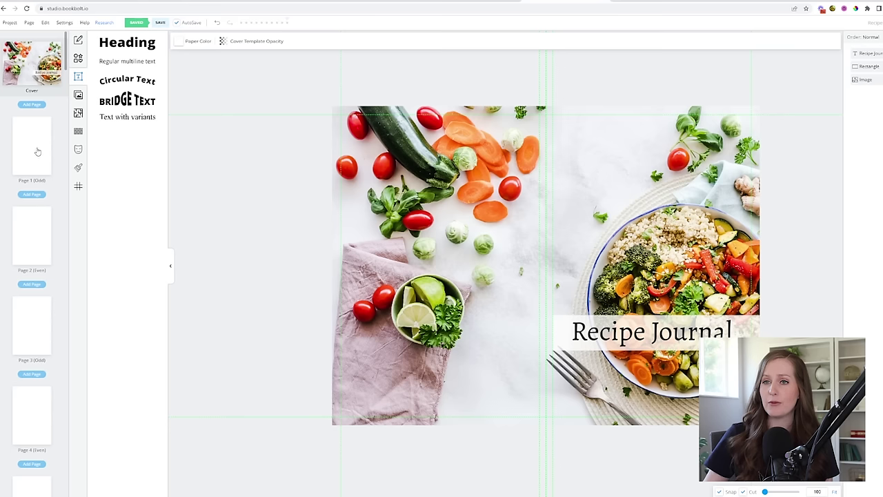
Go to page 1, browse the interior templates library and choose the Wide Journal variant of the Journal template.
{"action": "left_click", "coordinate": [37, 151]}
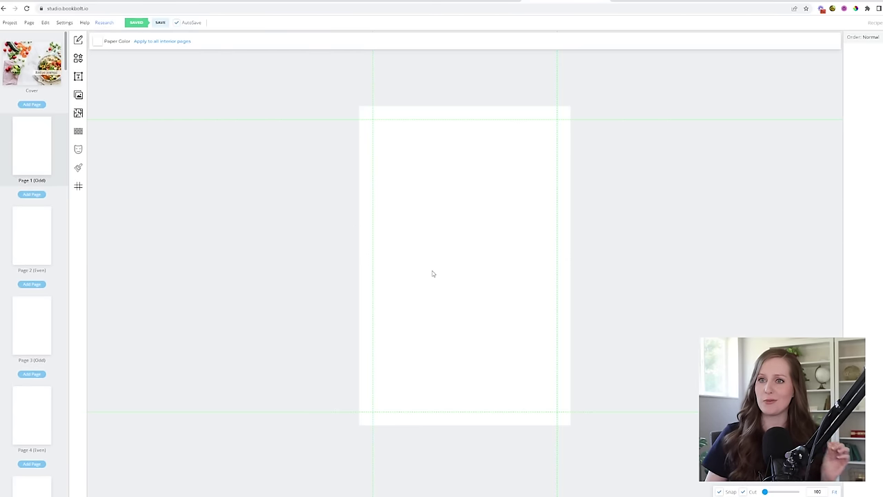
{"action": "left_click", "coordinate": [77, 112]}
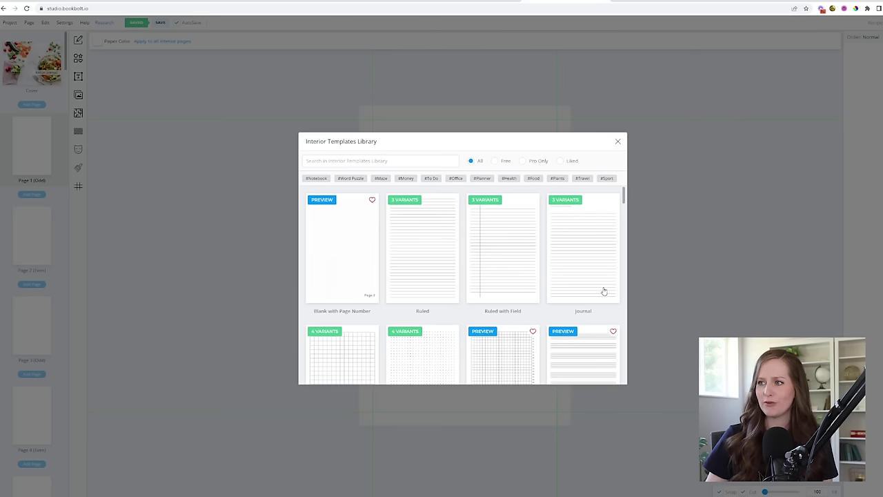
{"action": "scroll", "coordinate": [602, 293], "scroll_direction": "down", "scroll_amount": 2}
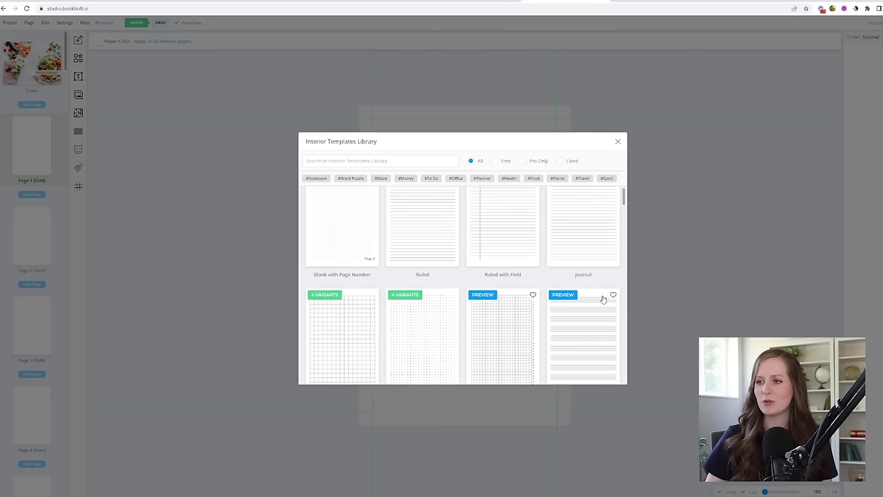
{"action": "scroll", "coordinate": [602, 299], "scroll_direction": "down", "scroll_amount": 6}
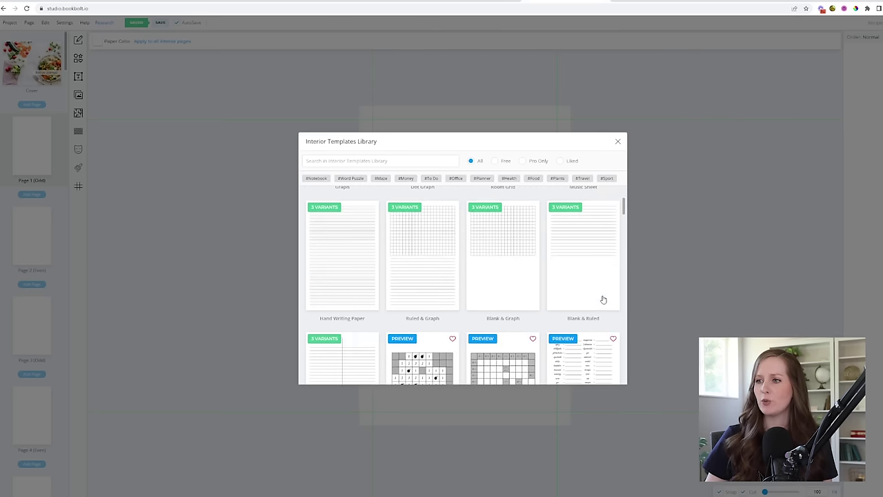
{"action": "scroll", "coordinate": [602, 299], "scroll_direction": "down", "scroll_amount": 4}
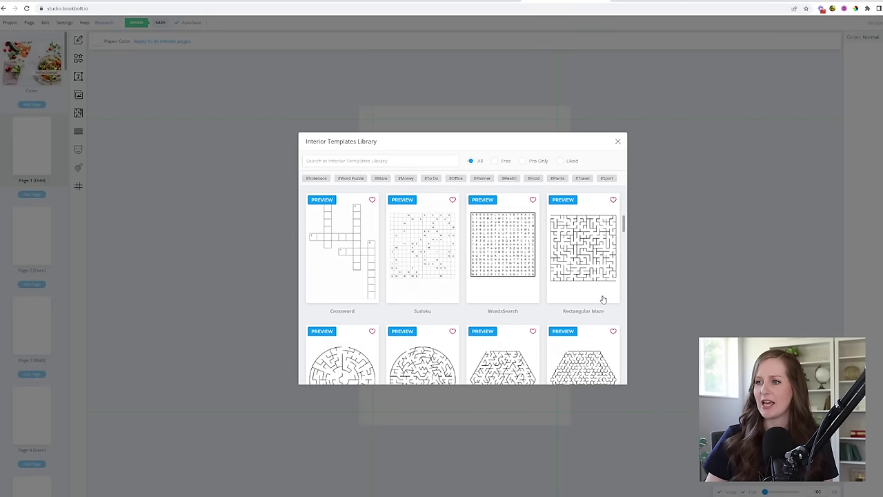
{"action": "scroll", "coordinate": [603, 299], "scroll_direction": "down", "scroll_amount": 4}
{"action": "scroll", "coordinate": [602, 301], "scroll_direction": "up", "scroll_amount": 4}
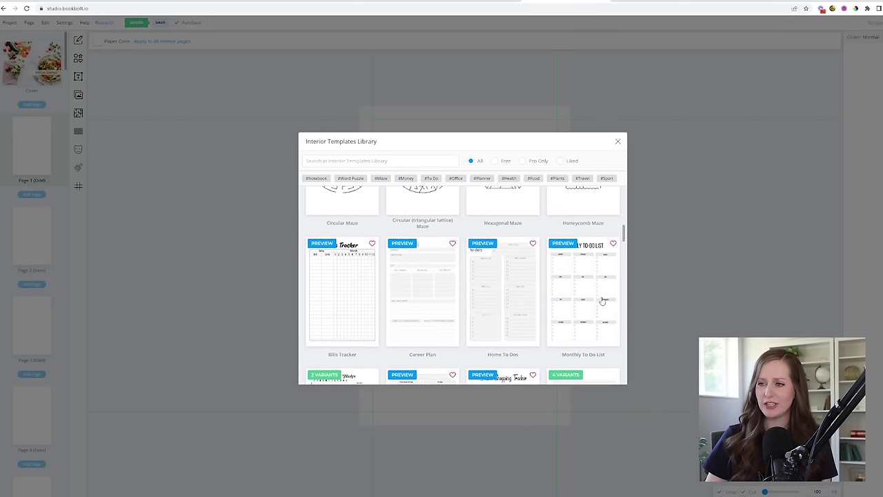
{"action": "scroll", "coordinate": [601, 302], "scroll_direction": "up", "scroll_amount": 10}
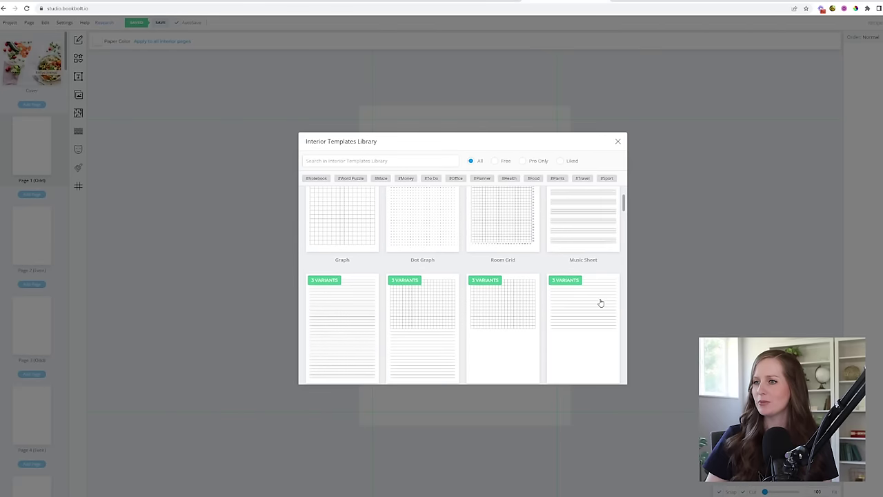
{"action": "scroll", "coordinate": [601, 302], "scroll_direction": "up", "scroll_amount": 2}
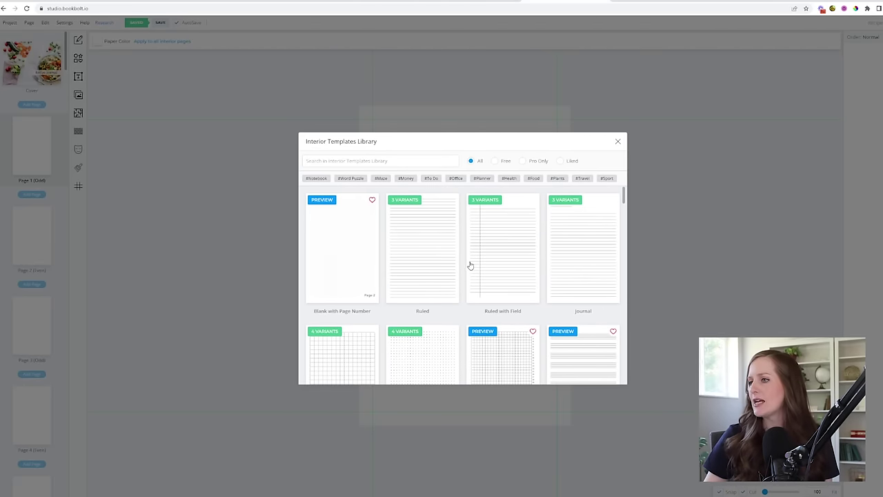
{"action": "left_click", "coordinate": [590, 239]}
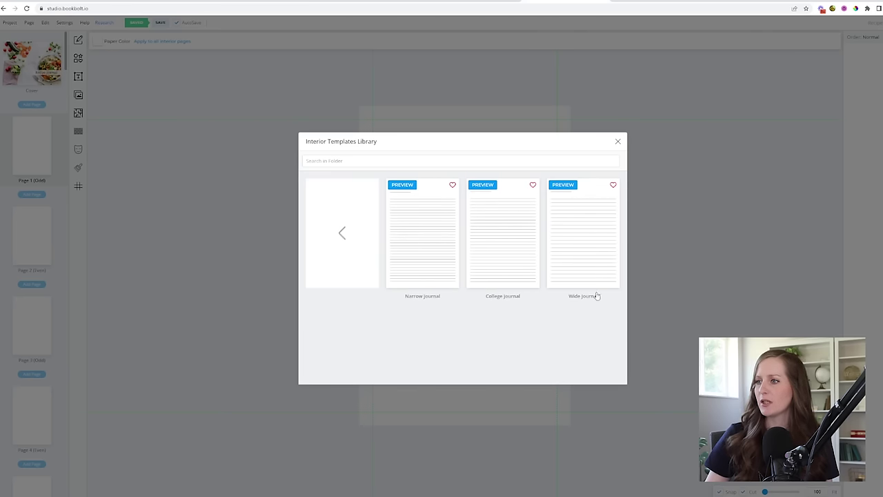
{"action": "left_click", "coordinate": [584, 242]}
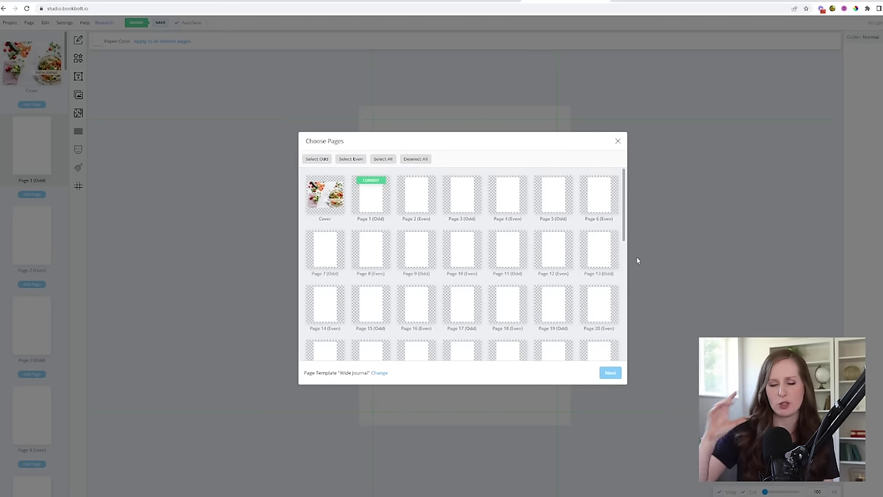
Apply the Wide Journal template to all 60 interior pages, excluding the cover, with the default margin and line options.
{"action": "left_click", "coordinate": [383, 159]}
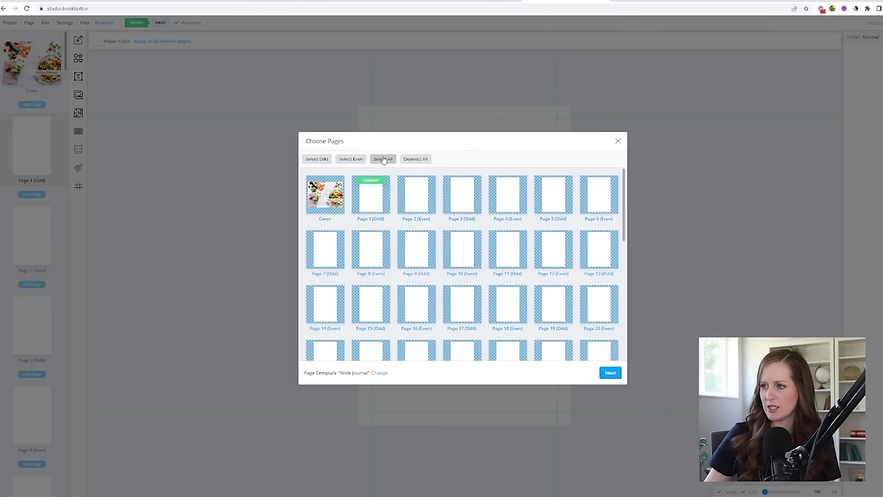
{"action": "left_click", "coordinate": [331, 188]}
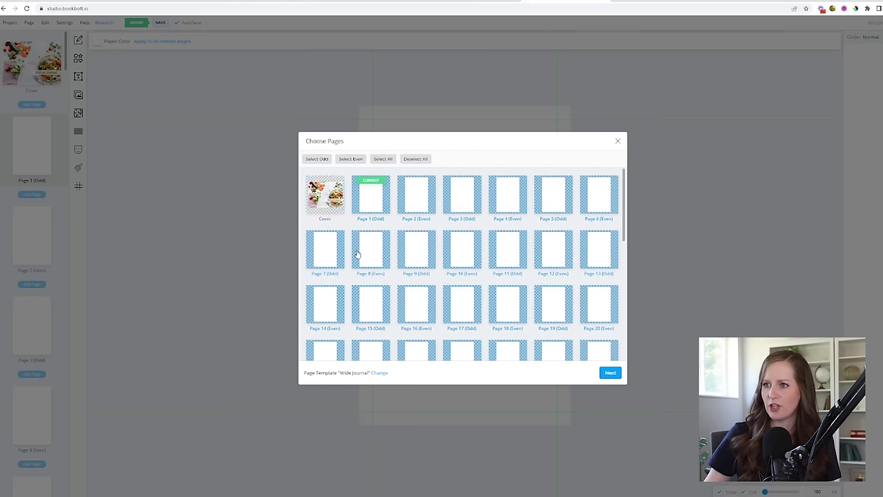
{"action": "scroll", "coordinate": [449, 291], "scroll_direction": "down", "scroll_amount": 5}
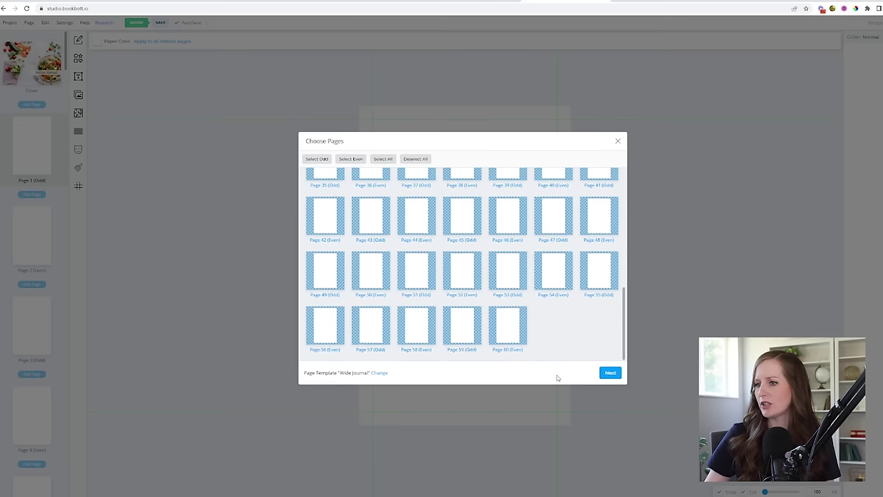
{"action": "left_click", "coordinate": [610, 374]}
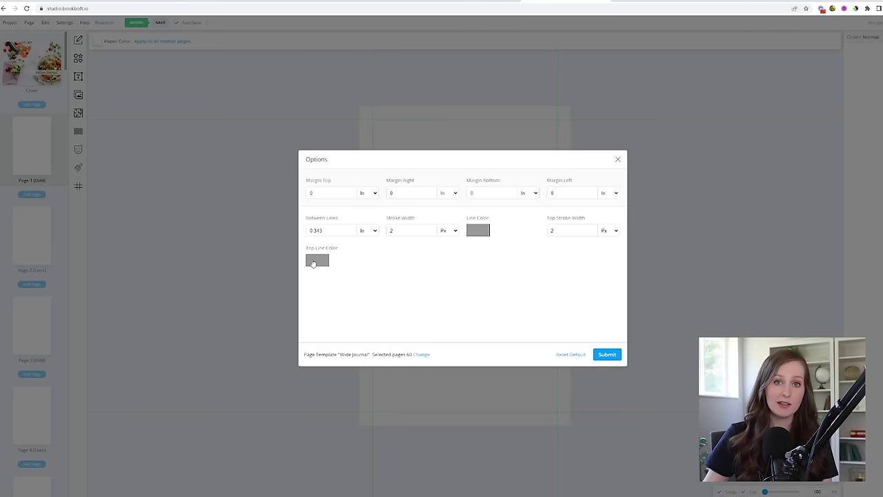
{"action": "left_click", "coordinate": [607, 356]}
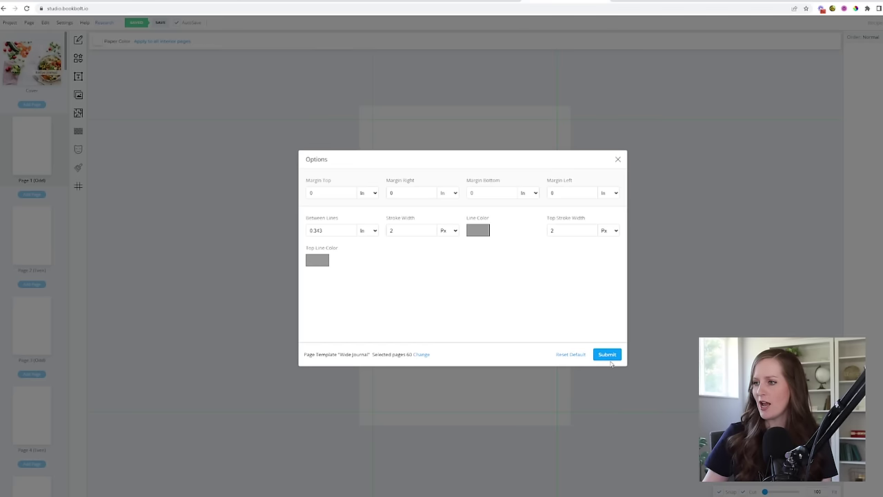
{"action": "left_click", "coordinate": [609, 357]}
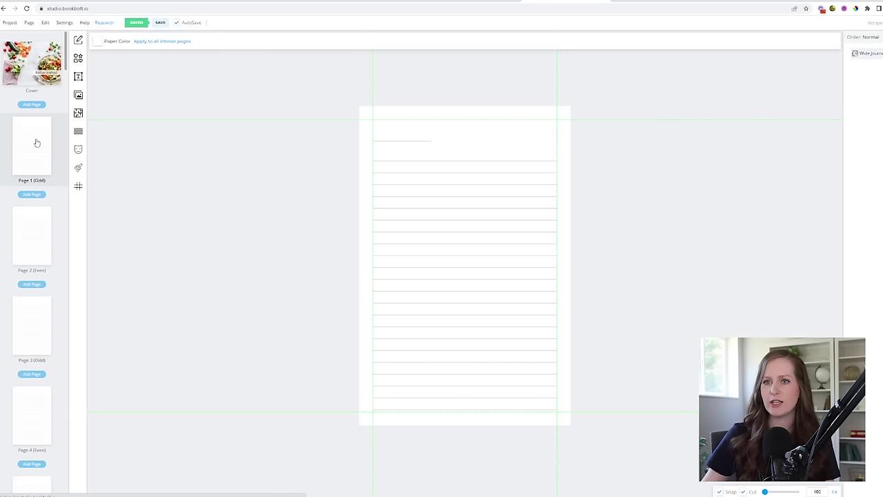
View page 2 with its journal lines and download the project in RGB.
{"action": "left_click", "coordinate": [27, 263]}
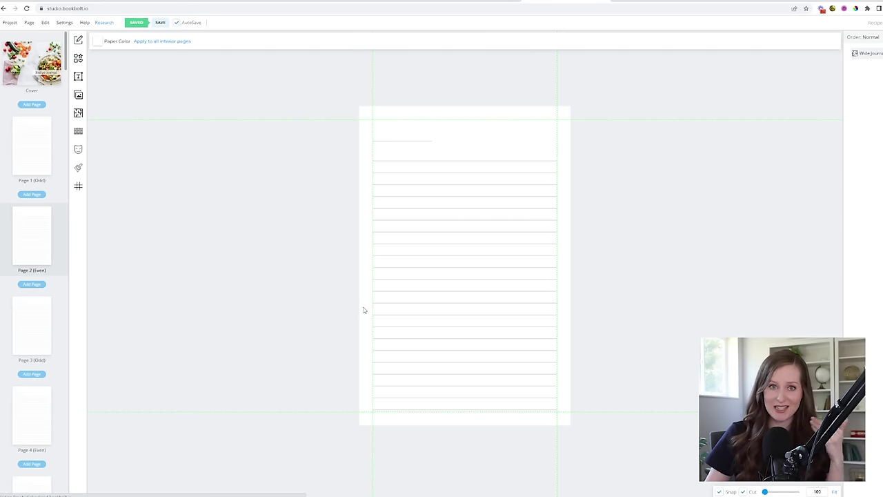
{"action": "left_click", "coordinate": [11, 26]}
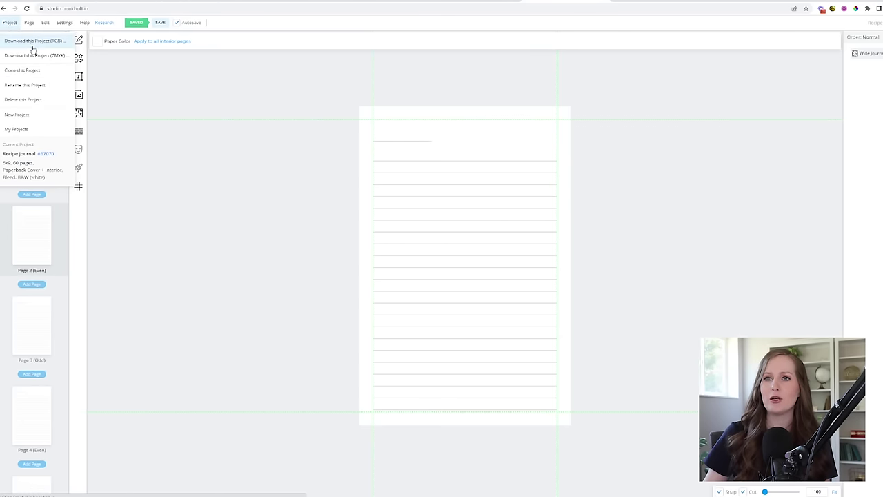
{"action": "left_click", "coordinate": [26, 40]}
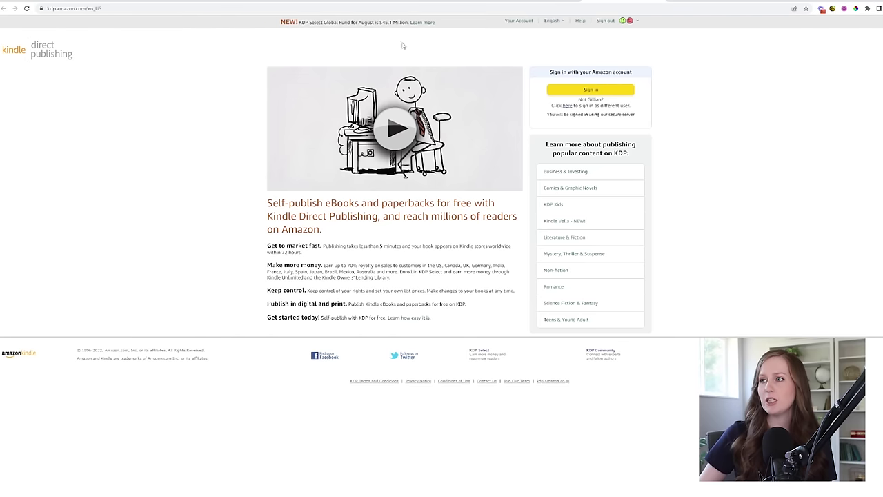
Sign in to Kindle Direct Publishing and look through the books on the bookshelf.
{"action": "left_click", "coordinate": [608, 90]}
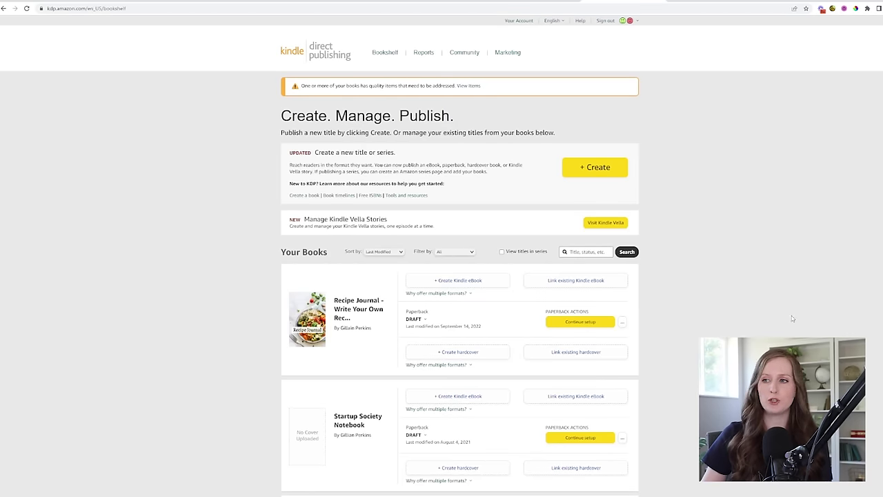
{"action": "scroll", "coordinate": [773, 323], "scroll_direction": "down", "scroll_amount": 6}
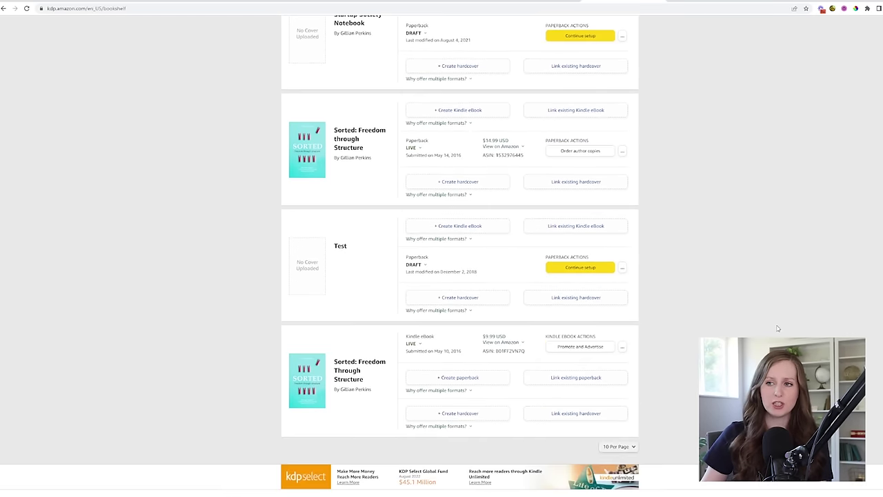
{"action": "scroll", "coordinate": [776, 326], "scroll_direction": "up", "scroll_amount": 4}
{"action": "scroll", "coordinate": [776, 328], "scroll_direction": "up", "scroll_amount": 2}
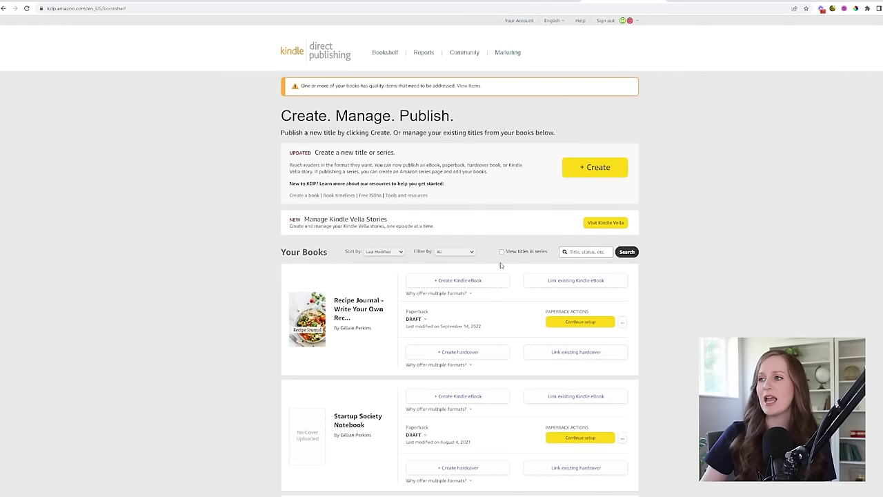
Start creating a new paperback, return to the bookshelf and continue setup of the existing Recipe Journal paperback draft.
{"action": "left_click", "coordinate": [581, 168]}
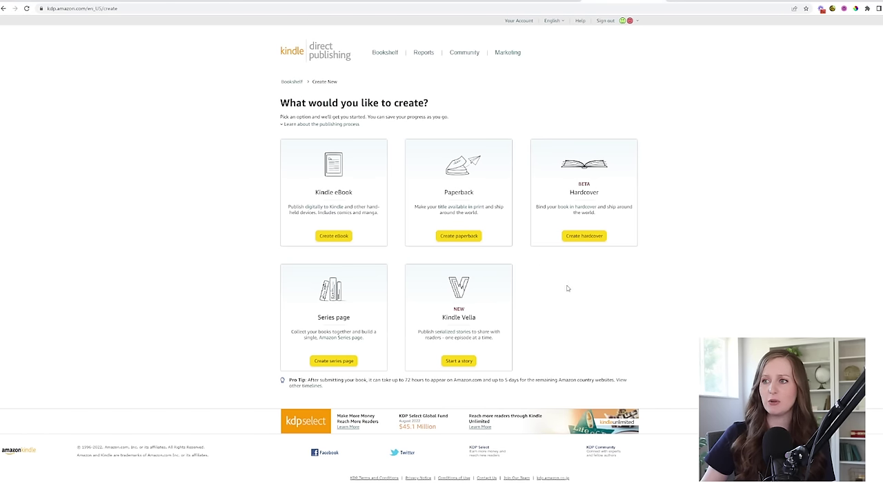
{"action": "left_click", "coordinate": [459, 236]}
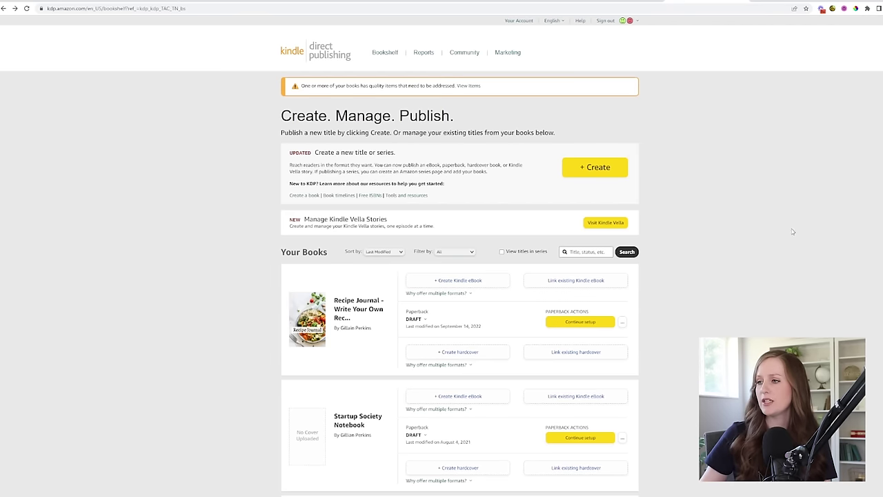
{"action": "left_click", "coordinate": [574, 327]}
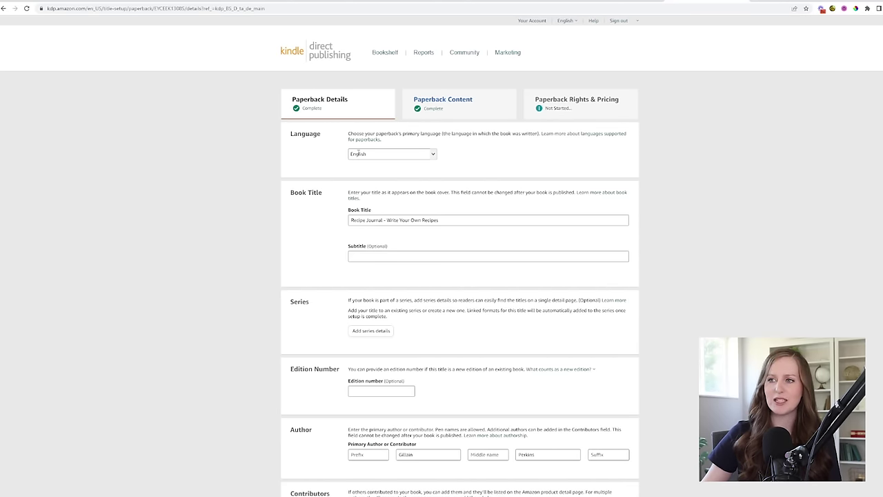
{"action": "scroll", "coordinate": [423, 212], "scroll_direction": "down", "scroll_amount": 1}
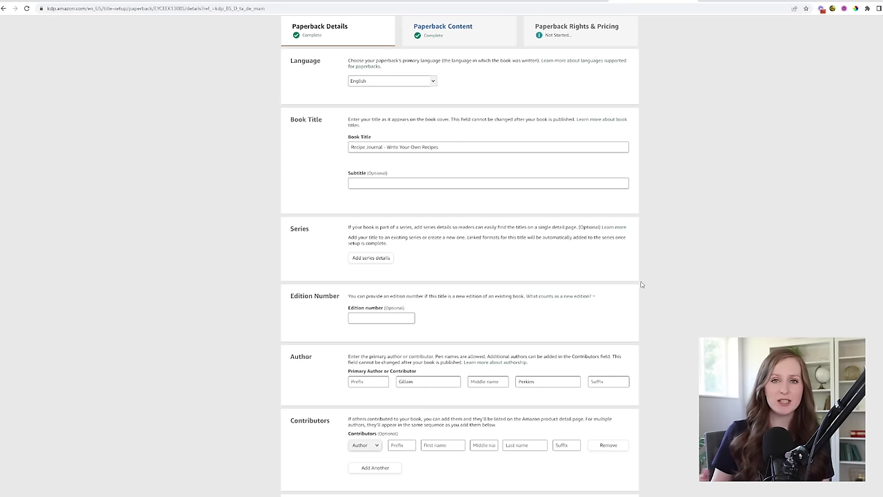
Switch to Book Bolt's keyword research tool and search for keywords related to "recipe".
{"action": "left_click", "coordinate": [215, 1]}
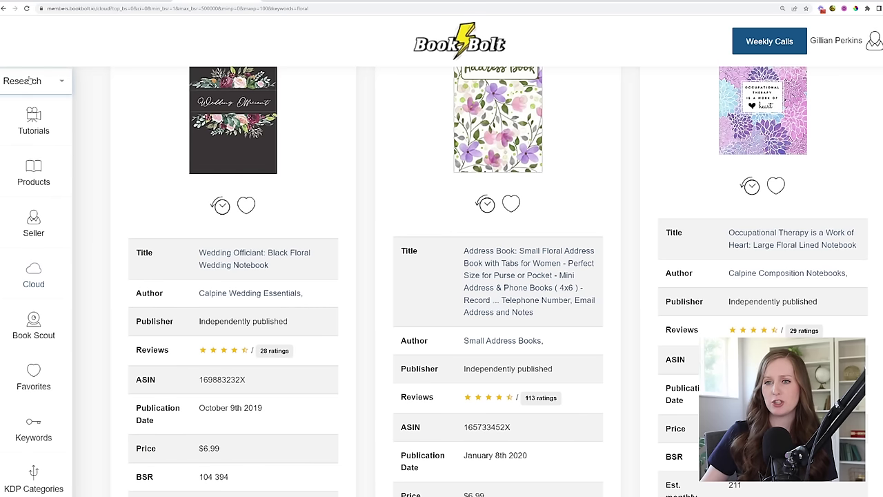
{"action": "left_click", "coordinate": [33, 423]}
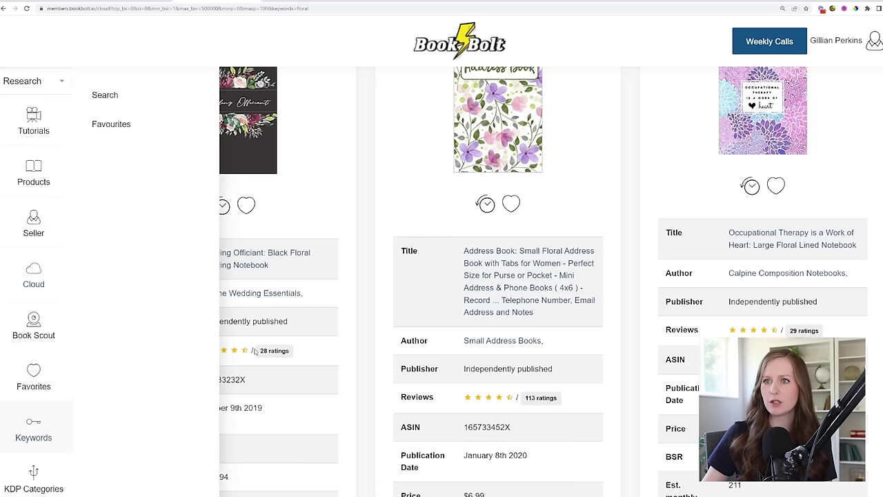
{"action": "left_click", "coordinate": [113, 95]}
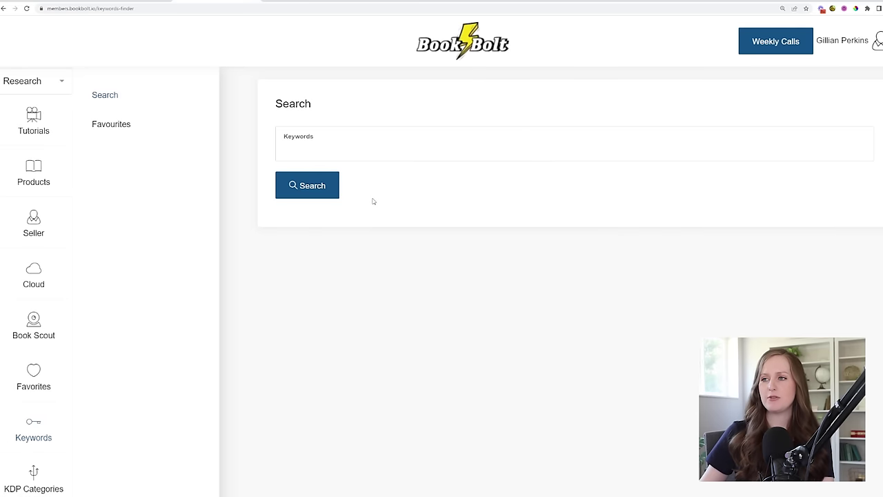
{"action": "left_click", "coordinate": [378, 138]}
{"action": "type", "text": "recipe"}
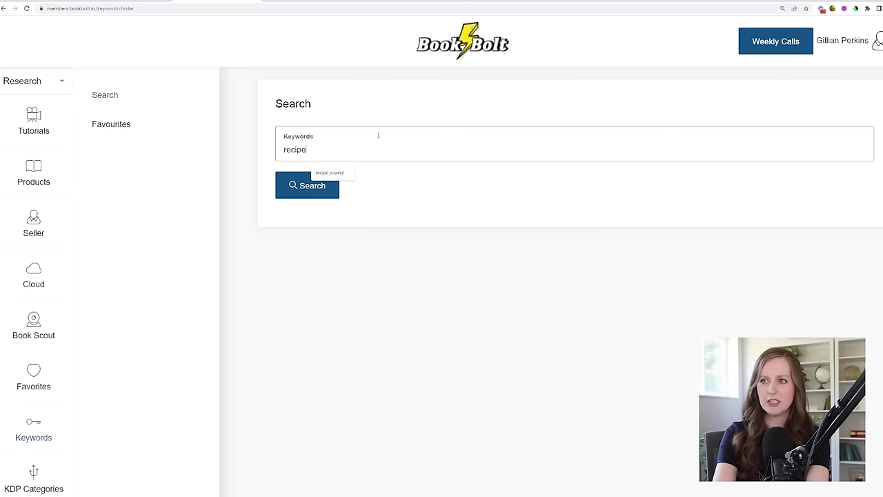
{"action": "key", "text": "Return"}
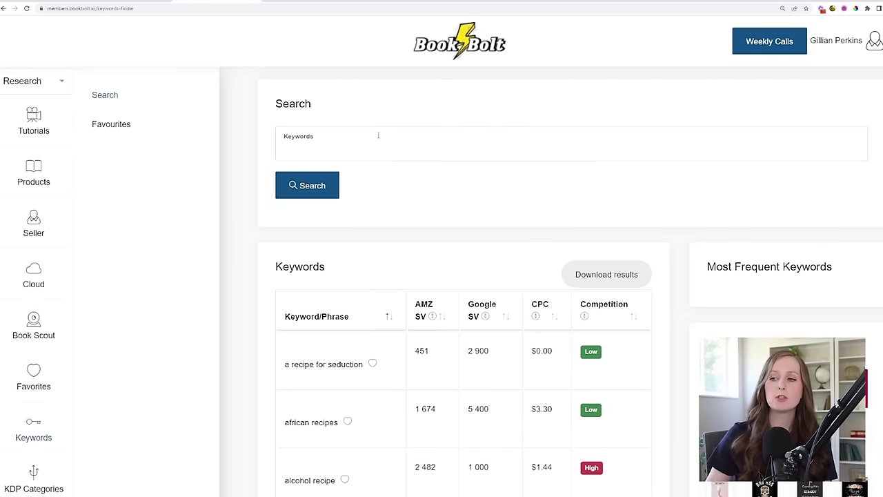
Sort the recipe keywords by Amazon search volume from highest to lowest and examine their volumes and competition.
{"action": "scroll", "coordinate": [555, 242], "scroll_direction": "down", "scroll_amount": 2}
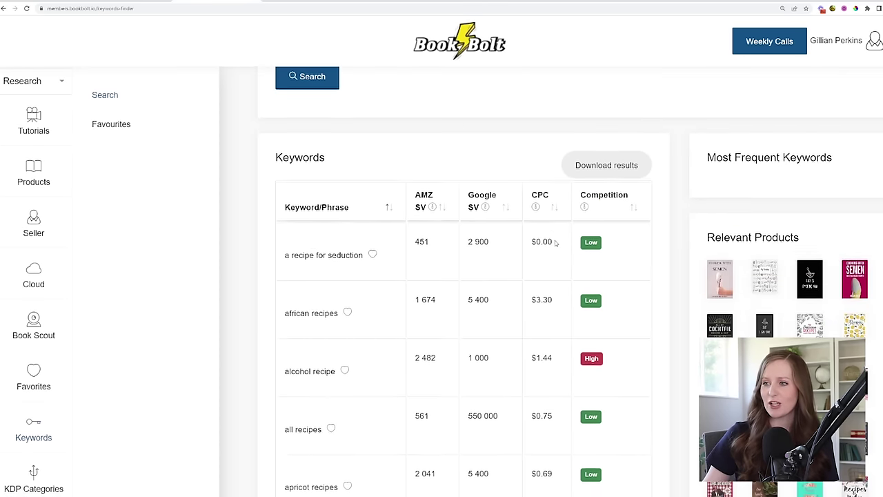
{"action": "scroll", "coordinate": [563, 243], "scroll_direction": "down", "scroll_amount": 2}
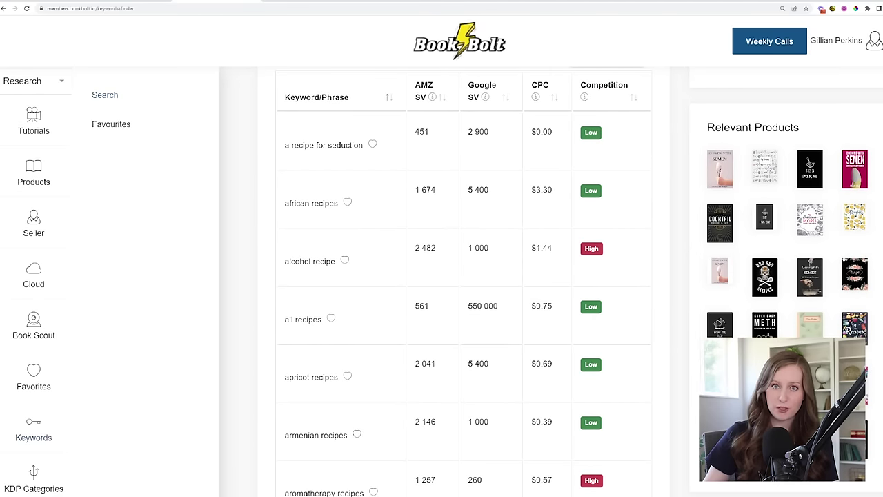
{"action": "mouse_move", "coordinate": [397, 496]}
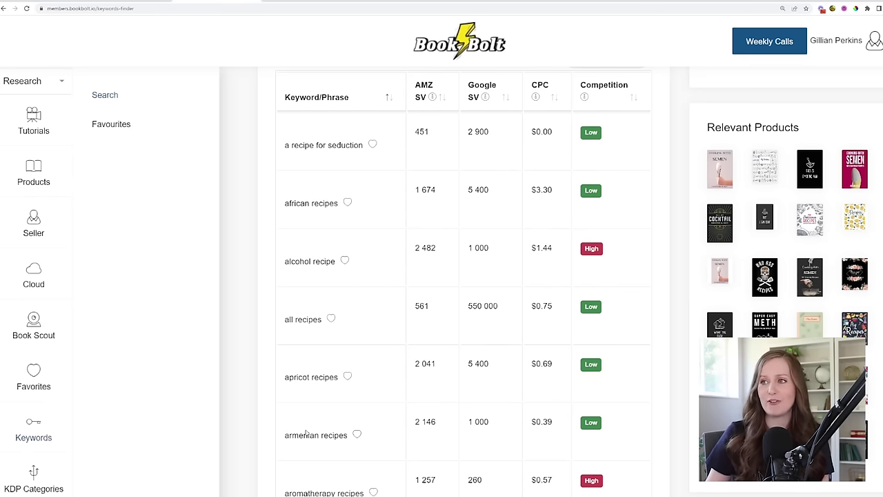
{"action": "scroll", "coordinate": [389, 391], "scroll_direction": "up", "scroll_amount": 2}
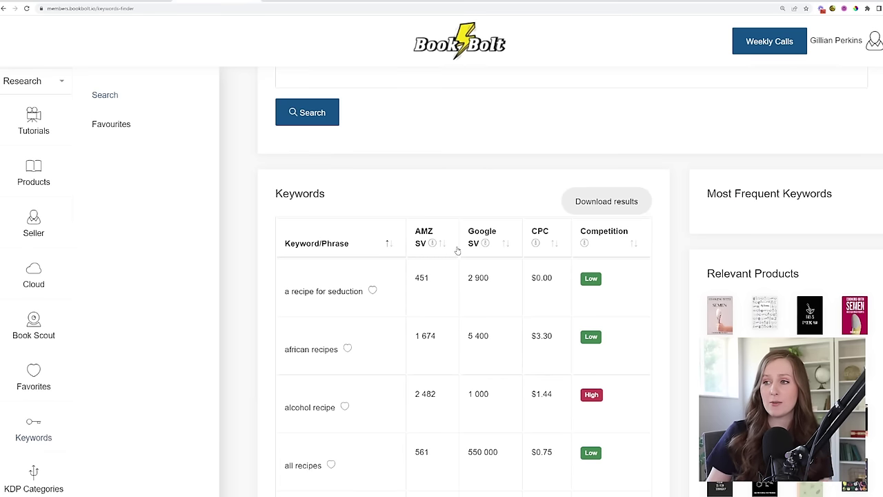
{"action": "left_click", "coordinate": [441, 243]}
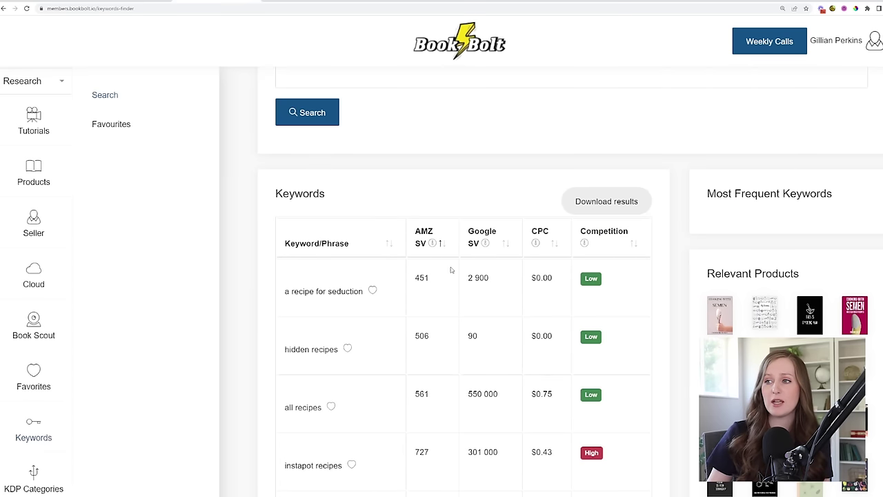
{"action": "left_click", "coordinate": [443, 245]}
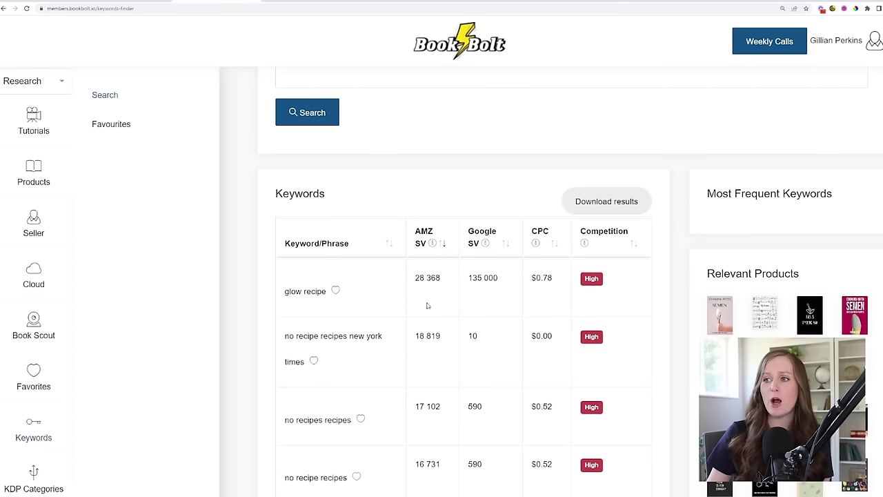
{"action": "scroll", "coordinate": [438, 276], "scroll_direction": "down", "scroll_amount": 1}
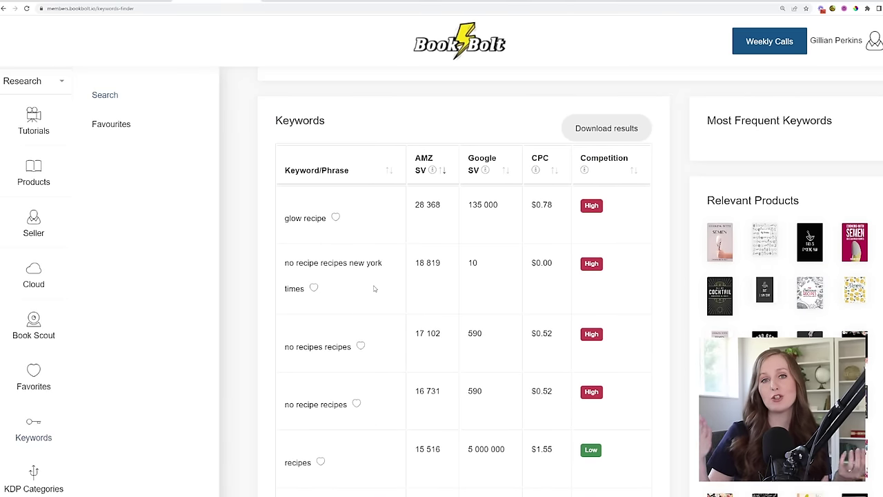
{"action": "scroll", "coordinate": [374, 288], "scroll_direction": "down", "scroll_amount": 1}
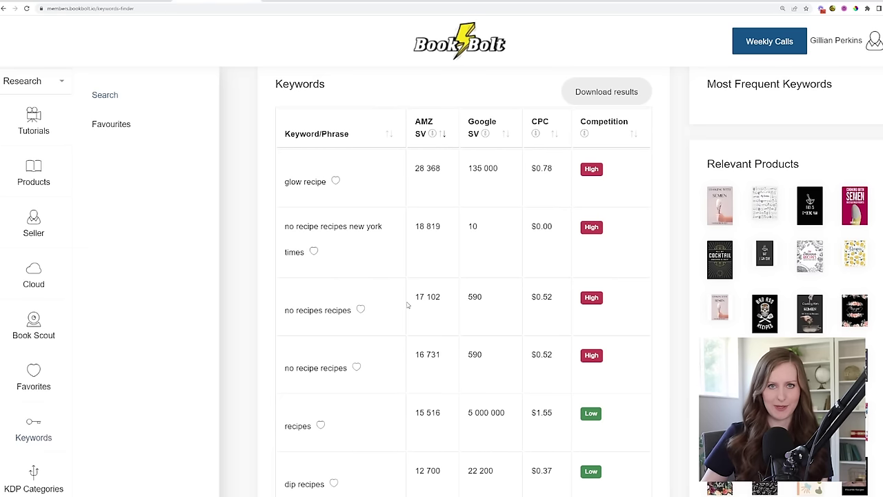
{"action": "scroll", "coordinate": [407, 304], "scroll_direction": "down", "scroll_amount": 5}
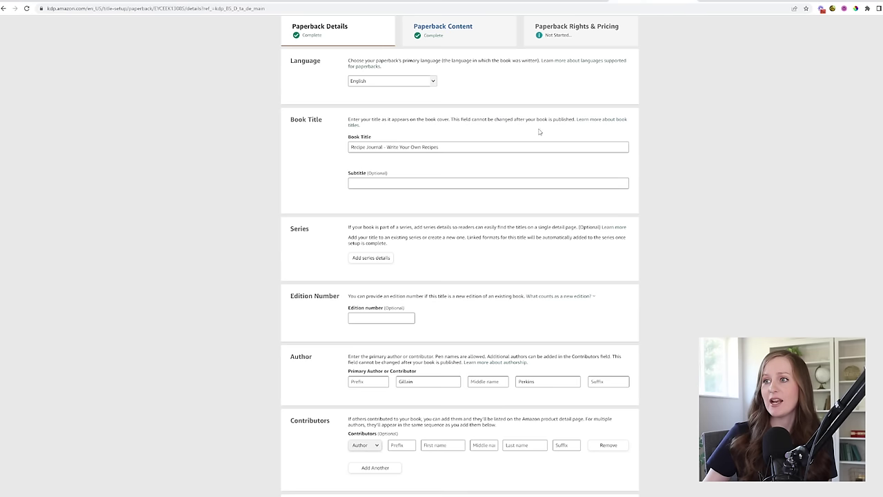
Switch back to Kindle Direct Publishing and append "- DIY Recipe Notebook" to the book title "Recipe Journal - Write Your Own Recipes".
{"action": "left_click", "coordinate": [462, 149]}
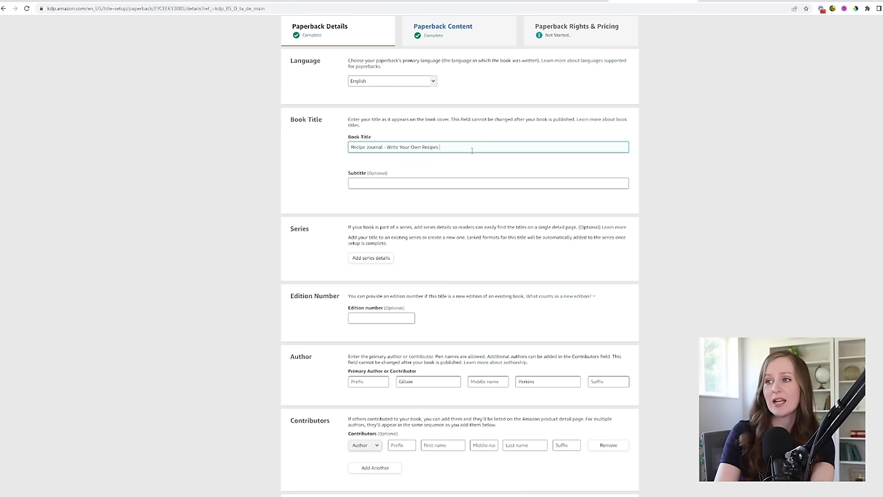
{"action": "type", "text": "- DIY Recipe Notebook"}
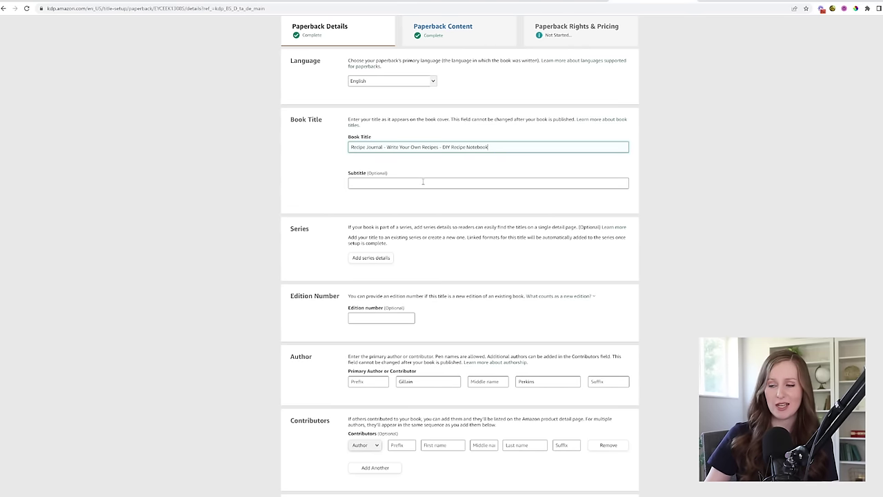
Correct the spelling of the primary author's first name in the paperback details.
{"action": "scroll", "coordinate": [566, 173], "scroll_direction": "down", "scroll_amount": 2}
{"action": "scroll", "coordinate": [593, 172], "scroll_direction": "up", "scroll_amount": 1}
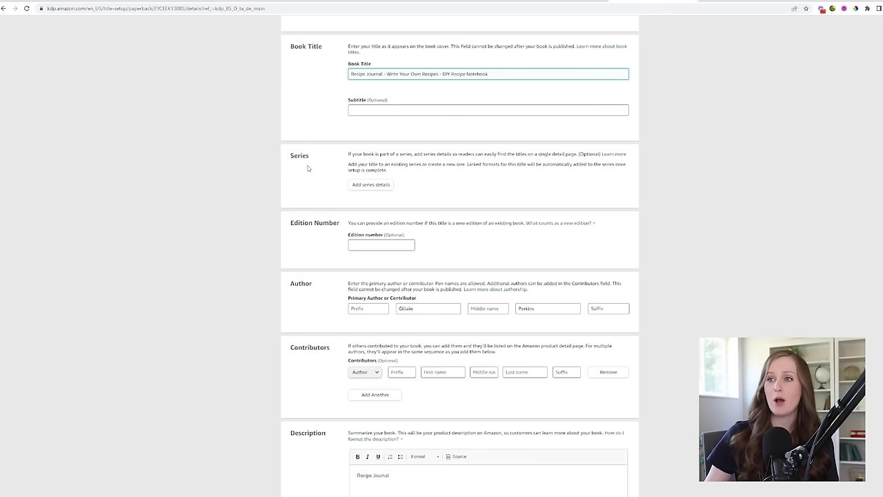
{"action": "scroll", "coordinate": [390, 188], "scroll_direction": "down", "scroll_amount": 2}
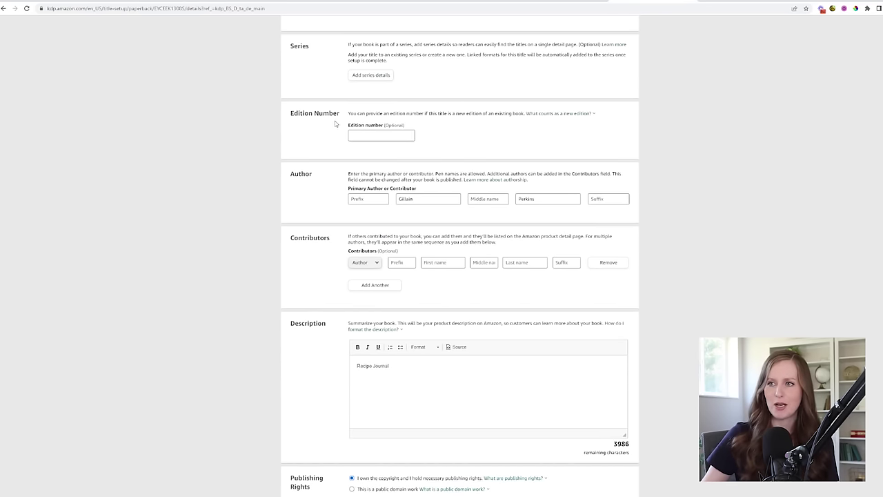
{"action": "scroll", "coordinate": [314, 133], "scroll_direction": "down", "scroll_amount": 1}
{"action": "left_click", "coordinate": [406, 126]}
{"action": "double_click", "coordinate": [436, 127]}
{"action": "type", "text": "Gillian"}
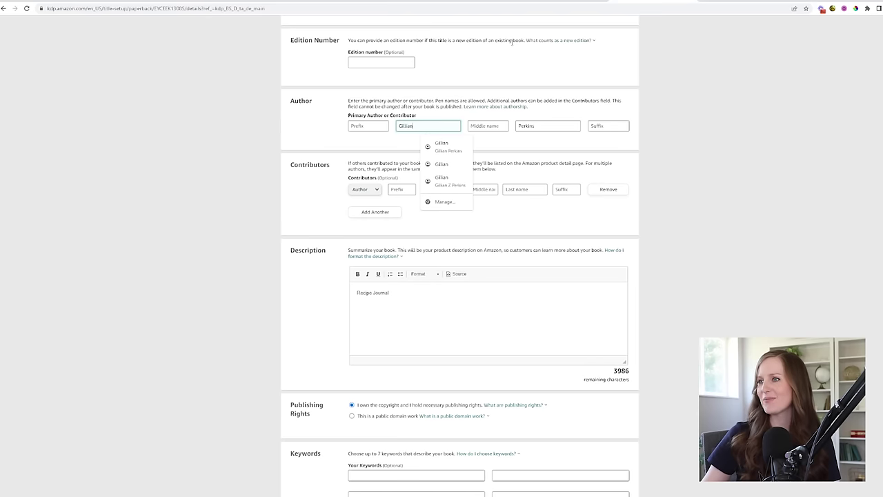
Examine the contributors, description, publishing rights, keywords and categories sections of the paperback details.
{"action": "left_click", "coordinate": [510, 142]}
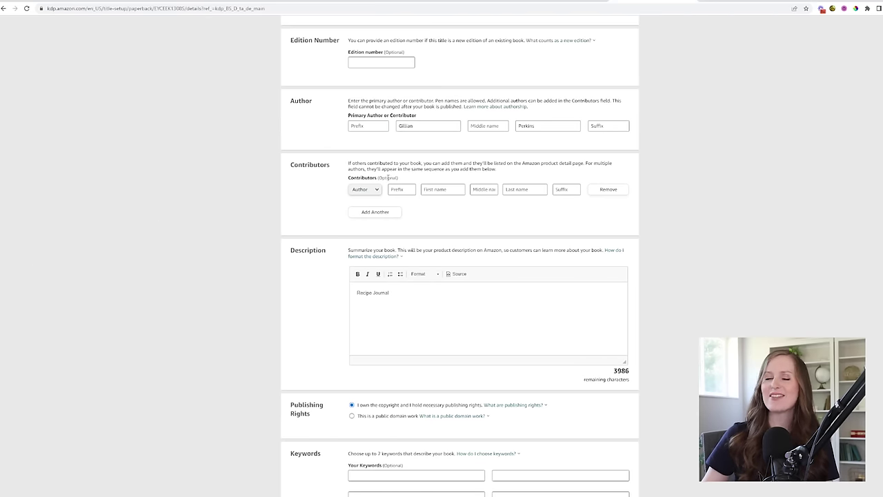
{"action": "scroll", "coordinate": [461, 158], "scroll_direction": "down", "scroll_amount": 2}
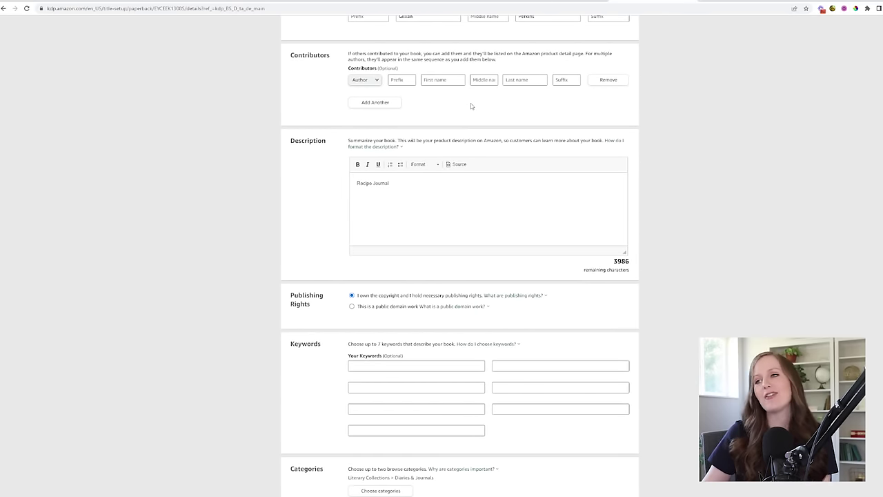
{"action": "left_click", "coordinate": [390, 194]}
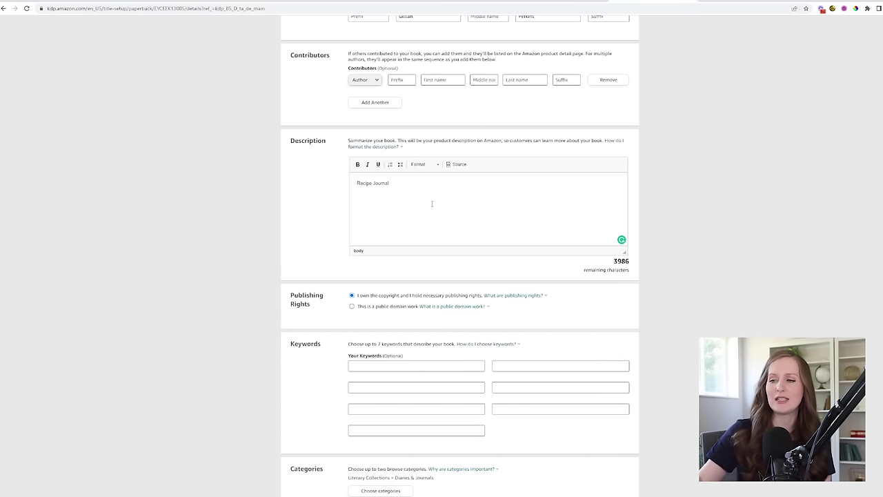
{"action": "scroll", "coordinate": [432, 203], "scroll_direction": "down", "scroll_amount": 2}
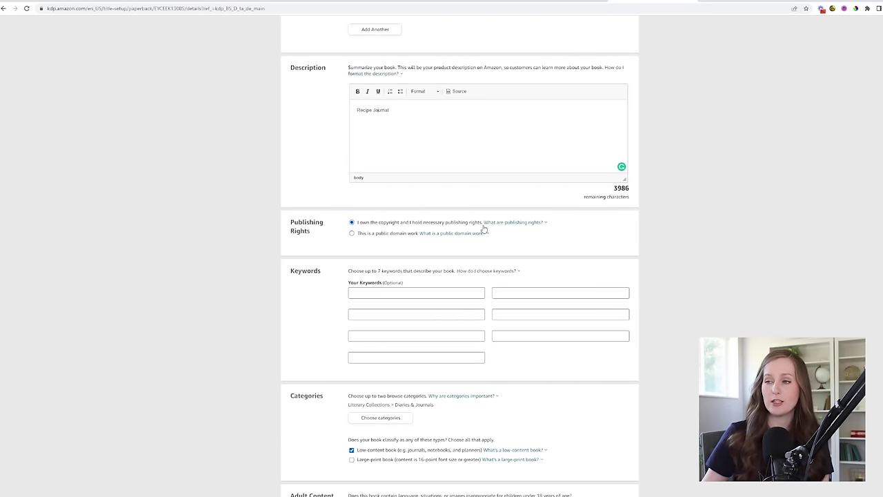
{"action": "mouse_move", "coordinate": [486, 228]}
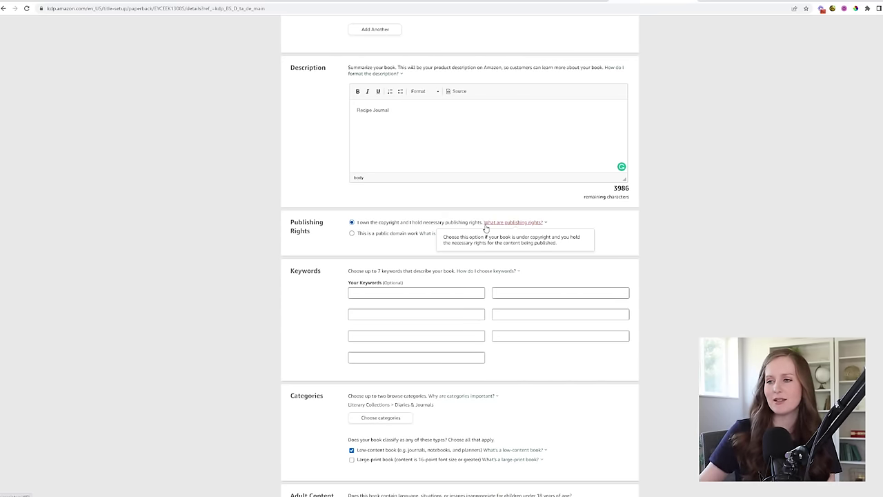
{"action": "scroll", "coordinate": [485, 228], "scroll_direction": "down", "scroll_amount": 2}
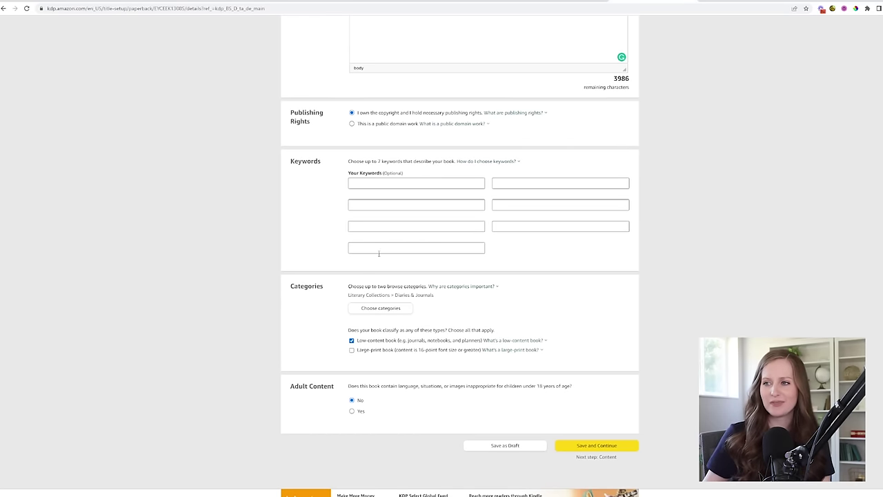
{"action": "scroll", "coordinate": [378, 241], "scroll_direction": "down", "scroll_amount": 2}
{"action": "scroll", "coordinate": [331, 241], "scroll_direction": "up", "scroll_amount": 1}
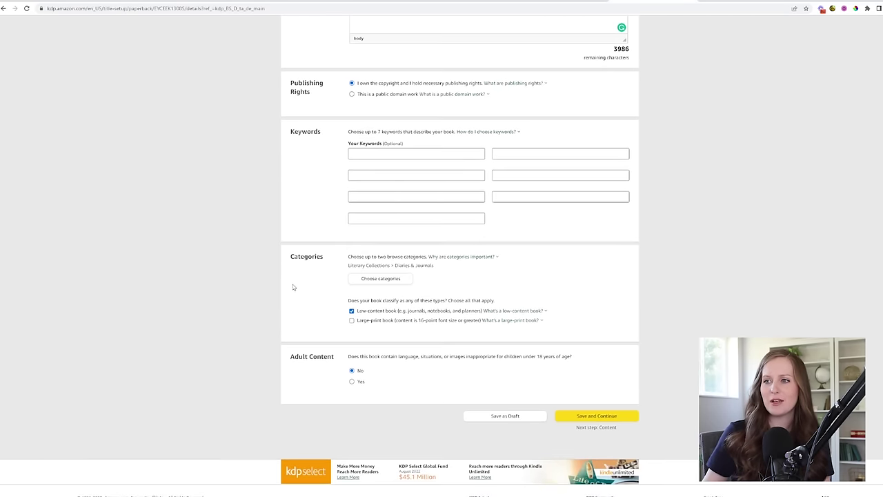
Open the book's category selection, check the "journal" categories in Book Bolt's KDP Category Finder and return to Kindle Direct Publishing.
{"action": "left_click", "coordinate": [390, 280]}
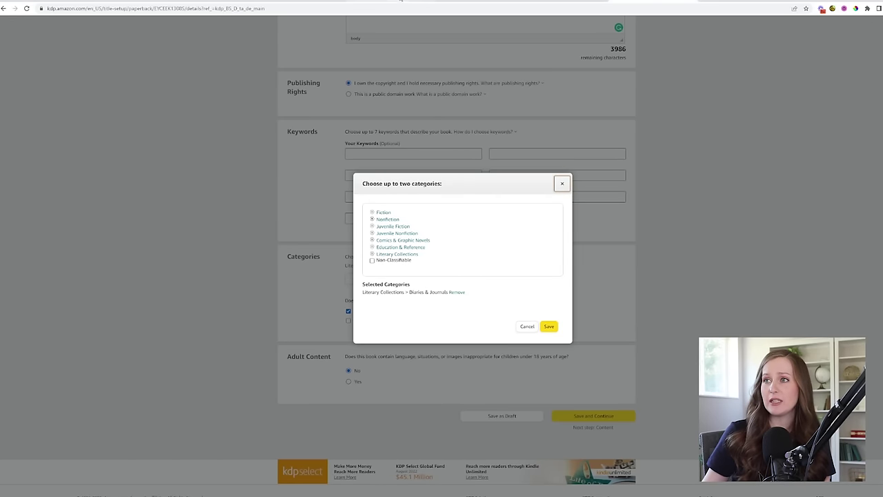
{"action": "left_click", "coordinate": [399, 1]}
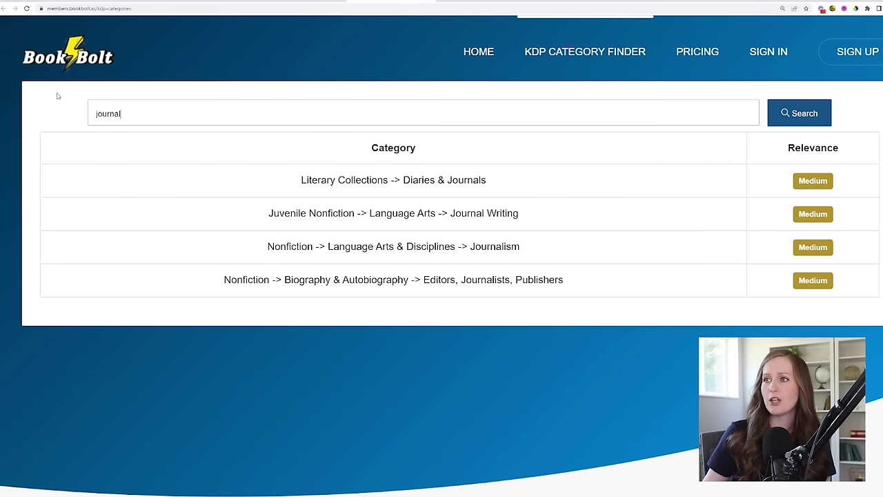
{"action": "left_click", "coordinate": [640, 1]}
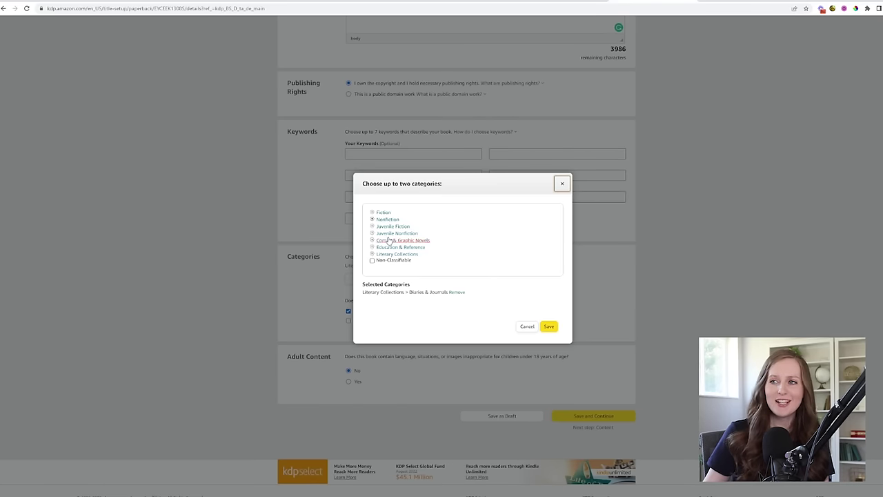
Browse the Nonfiction subcategories, including Performing Arts, for a category that suits the recipe journal.
{"action": "left_click", "coordinate": [372, 220]}
{"action": "scroll", "coordinate": [428, 241], "scroll_direction": "down", "scroll_amount": 10}
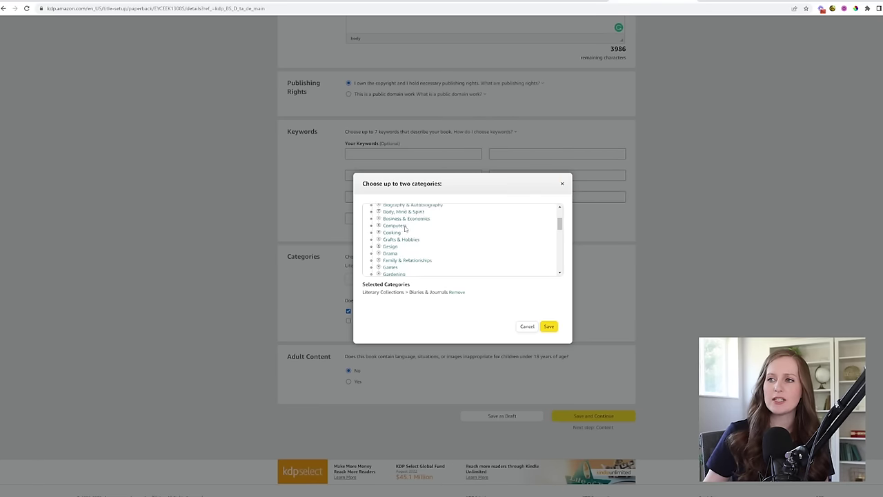
{"action": "scroll", "coordinate": [416, 260], "scroll_direction": "up", "scroll_amount": 5}
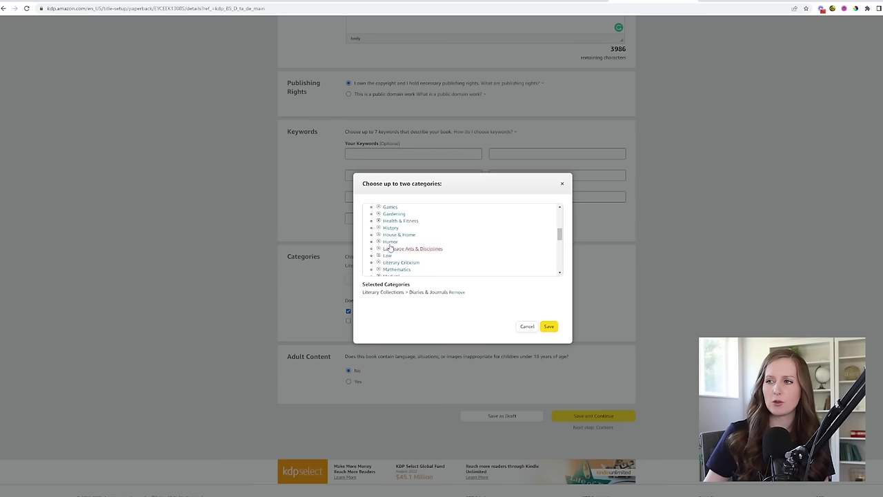
{"action": "scroll", "coordinate": [455, 254], "scroll_direction": "down", "scroll_amount": 5}
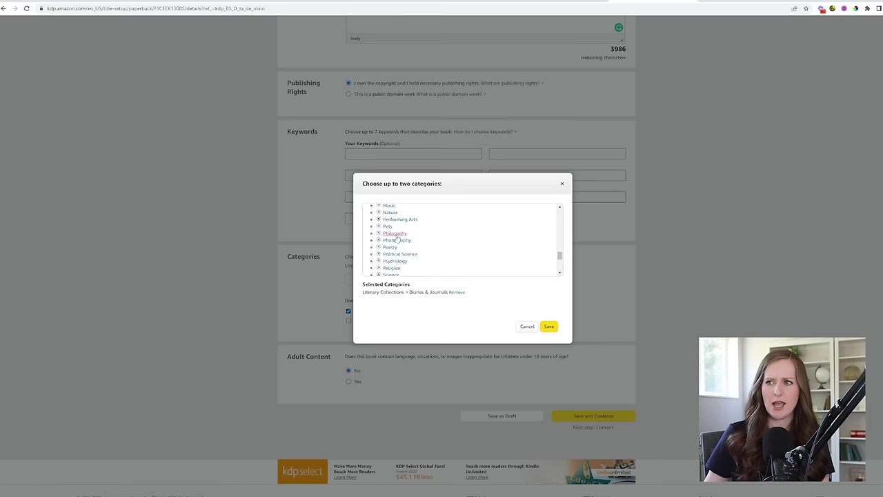
{"action": "left_click", "coordinate": [379, 219]}
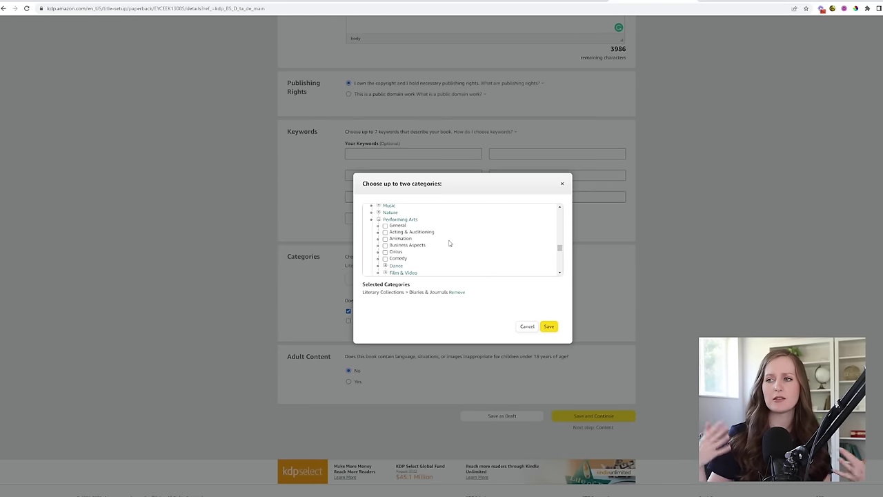
{"action": "left_click", "coordinate": [372, 1]}
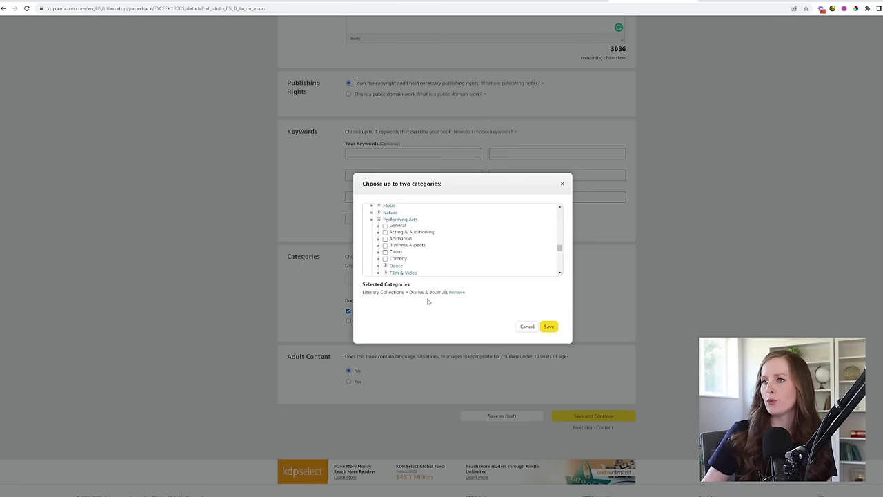
{"action": "scroll", "coordinate": [434, 276], "scroll_direction": "up", "scroll_amount": 4}
{"action": "scroll", "coordinate": [467, 239], "scroll_direction": "down", "scroll_amount": 5}
{"action": "left_click_drag", "start_coordinate": [560, 264], "coordinate": [560, 208]}
{"action": "left_click", "coordinate": [372, 219]}
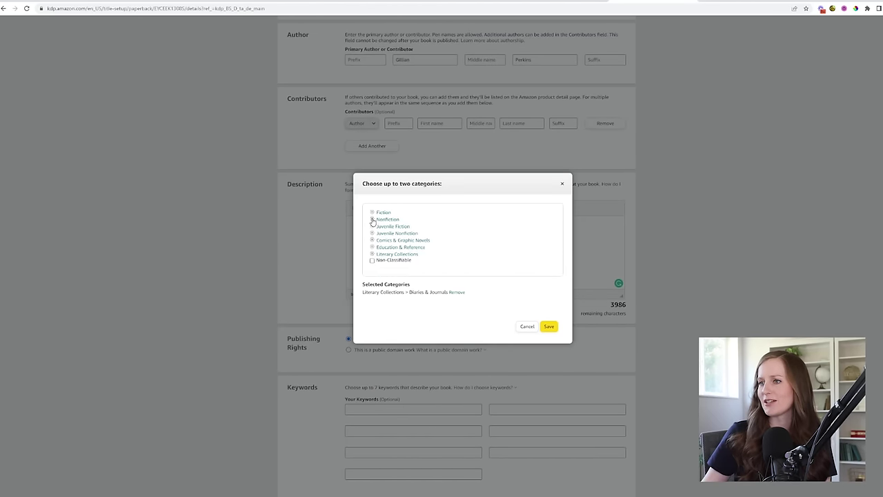
Look through the Literary Collections subcategories to locate Diaries & Journals.
{"action": "left_click", "coordinate": [372, 254]}
{"action": "scroll", "coordinate": [464, 255], "scroll_direction": "down", "scroll_amount": 3}
{"action": "scroll", "coordinate": [464, 254], "scroll_direction": "down", "scroll_amount": 3}
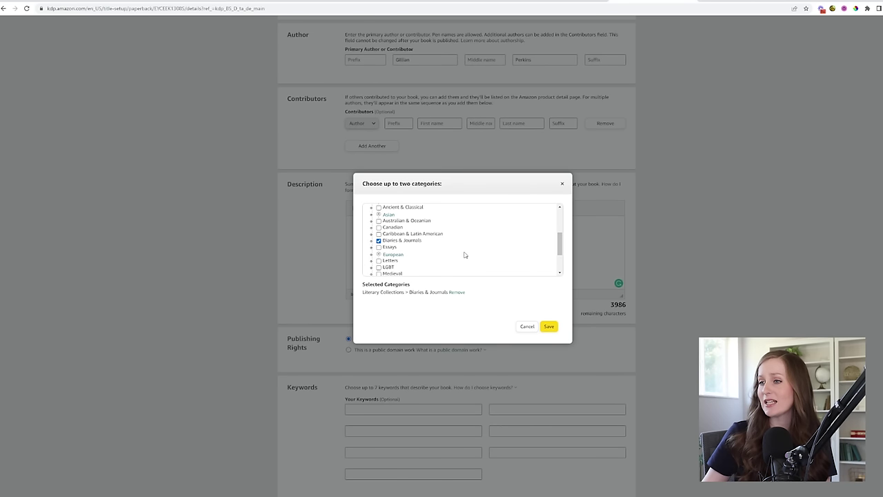
{"action": "scroll", "coordinate": [460, 250], "scroll_direction": "up", "scroll_amount": 1}
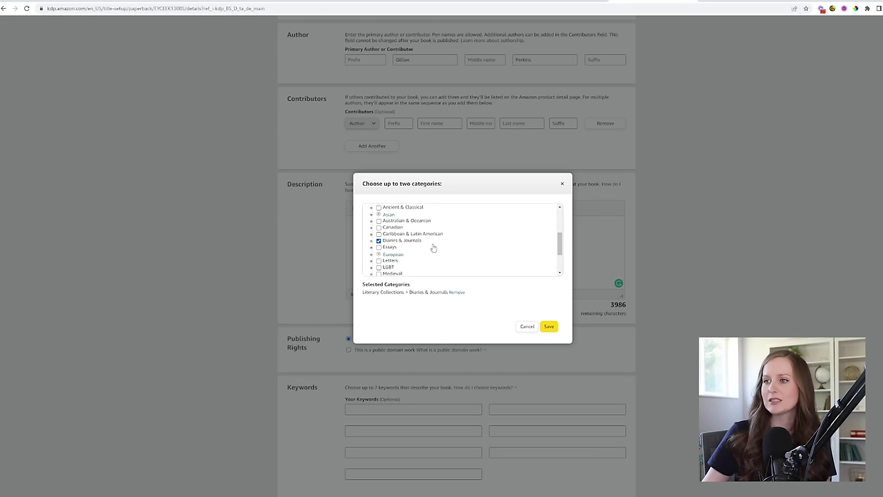
{"action": "scroll", "coordinate": [471, 241], "scroll_direction": "up", "scroll_amount": 5}
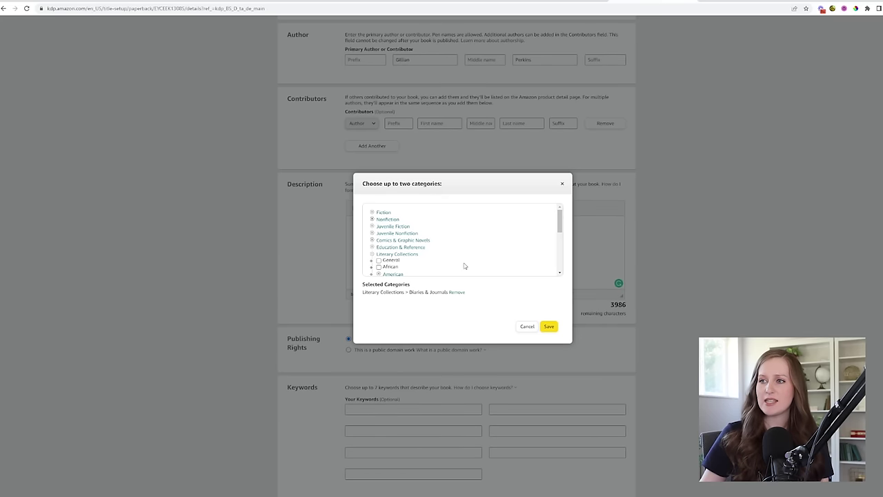
Add Nonfiction > Cooking > General as the second book category and save the category selection.
{"action": "scroll", "coordinate": [461, 265], "scroll_direction": "up", "scroll_amount": 1}
{"action": "left_click", "coordinate": [373, 219]}
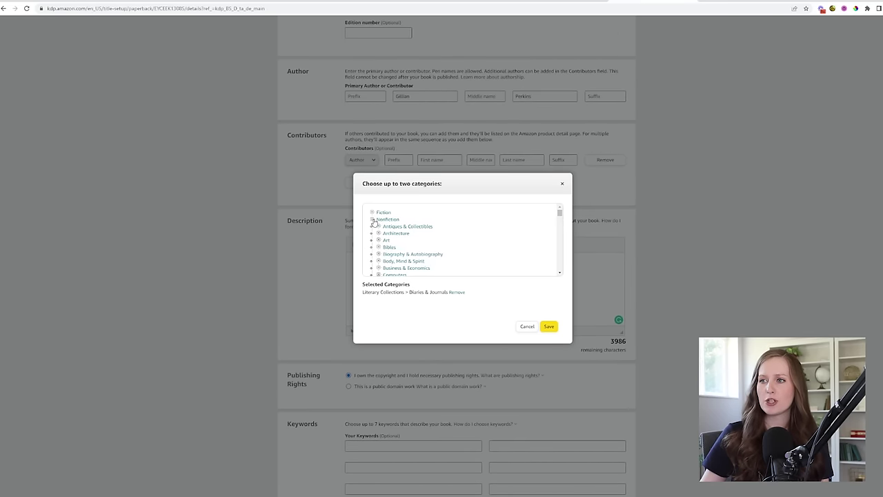
{"action": "scroll", "coordinate": [483, 233], "scroll_direction": "down", "scroll_amount": 3}
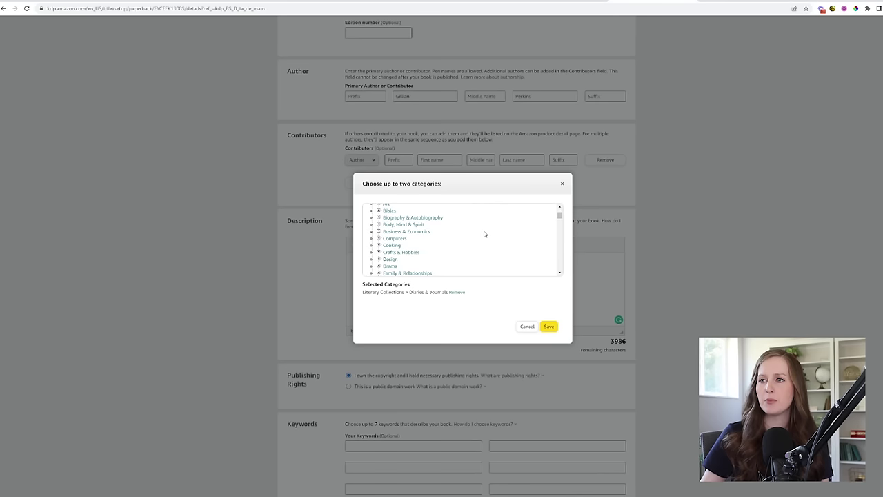
{"action": "left_click", "coordinate": [378, 245]}
{"action": "scroll", "coordinate": [473, 254], "scroll_direction": "down", "scroll_amount": 2}
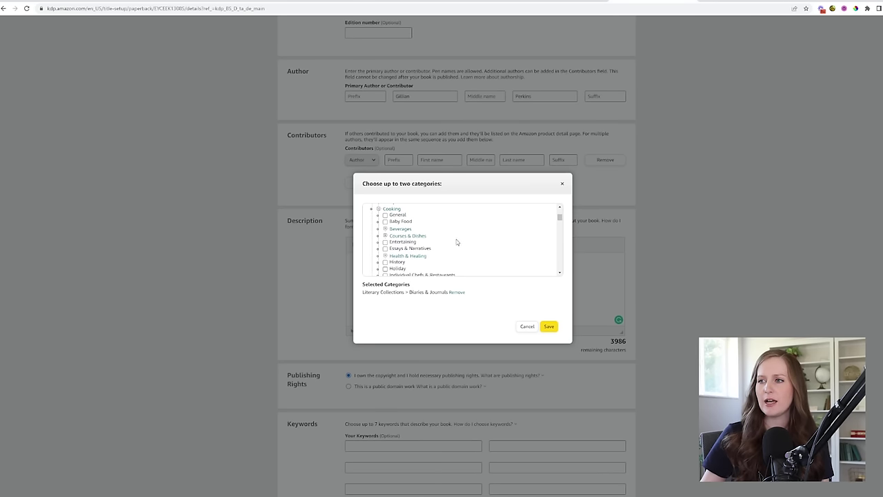
{"action": "scroll", "coordinate": [455, 243], "scroll_direction": "down", "scroll_amount": 2}
{"action": "scroll", "coordinate": [456, 242], "scroll_direction": "up", "scroll_amount": 4}
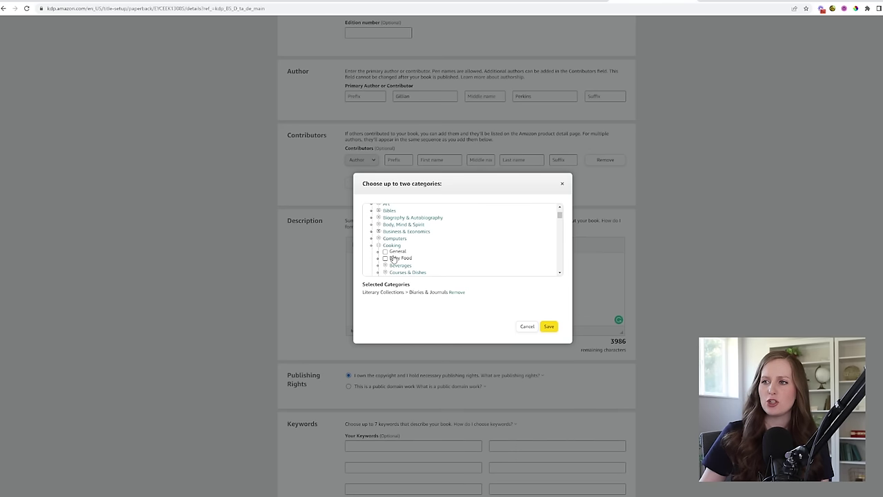
{"action": "left_click", "coordinate": [385, 252]}
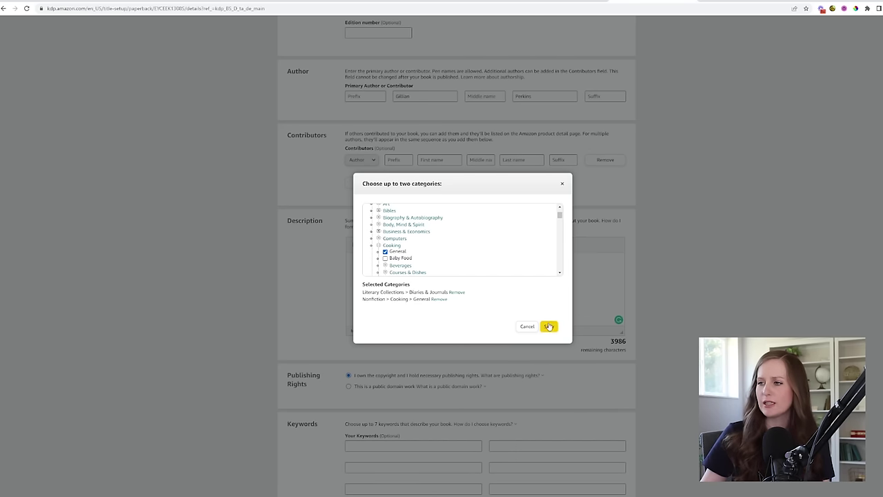
{"action": "left_click", "coordinate": [549, 325]}
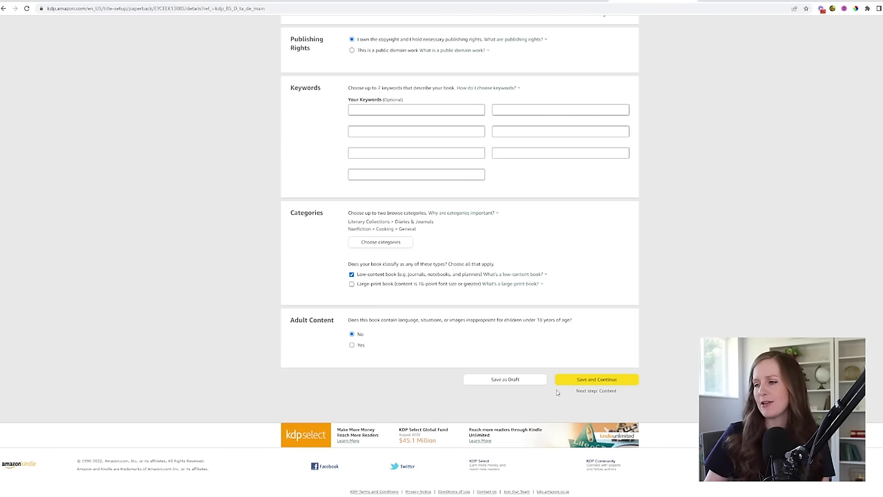
Save the paperback details, continue to the paperback content and review its ISBN, publication date, print, manuscript and cover settings.
{"action": "left_click", "coordinate": [618, 386]}
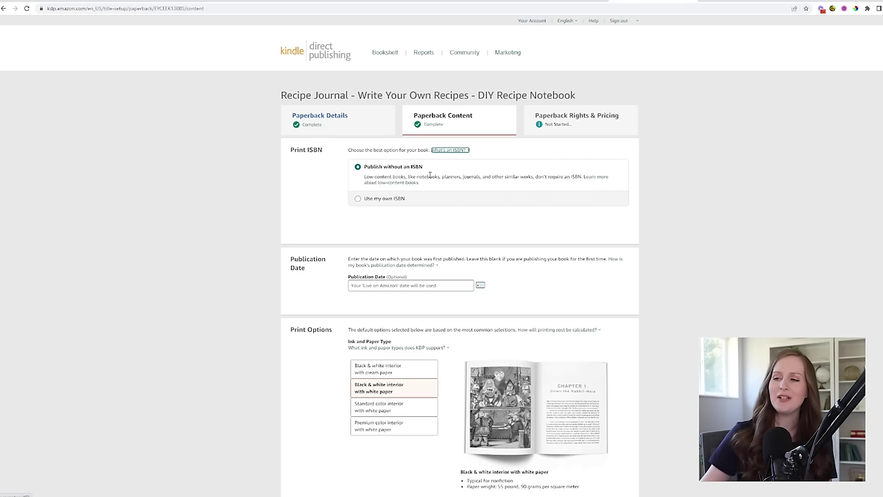
{"action": "scroll", "coordinate": [430, 175], "scroll_direction": "down", "scroll_amount": 2}
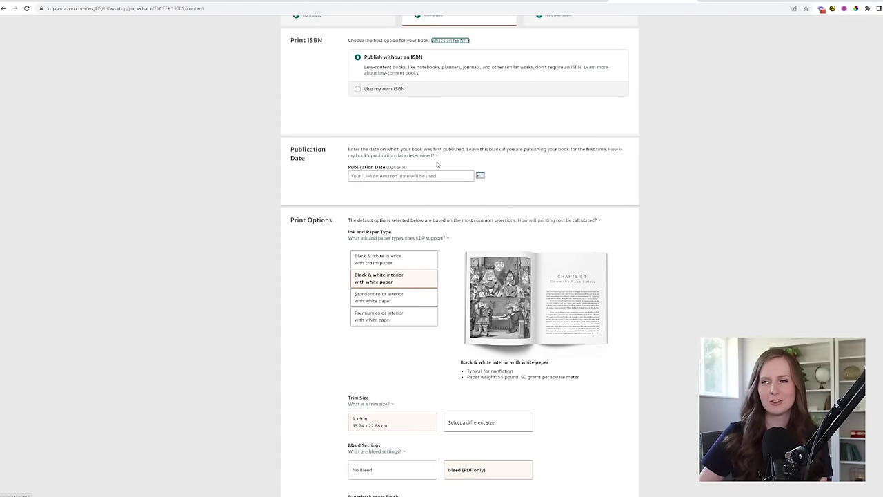
{"action": "scroll", "coordinate": [463, 183], "scroll_direction": "down", "scroll_amount": 2}
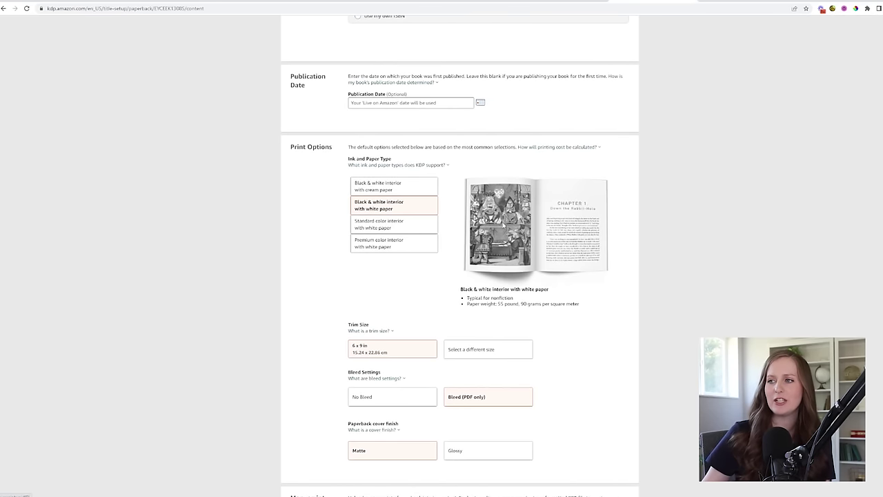
{"action": "scroll", "coordinate": [552, 276], "scroll_direction": "down", "scroll_amount": 2}
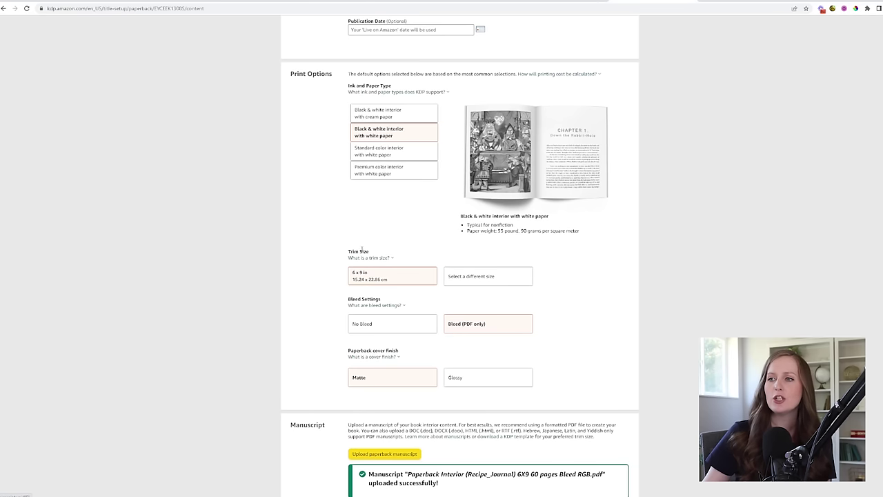
{"action": "scroll", "coordinate": [403, 296], "scroll_direction": "down", "scroll_amount": 3}
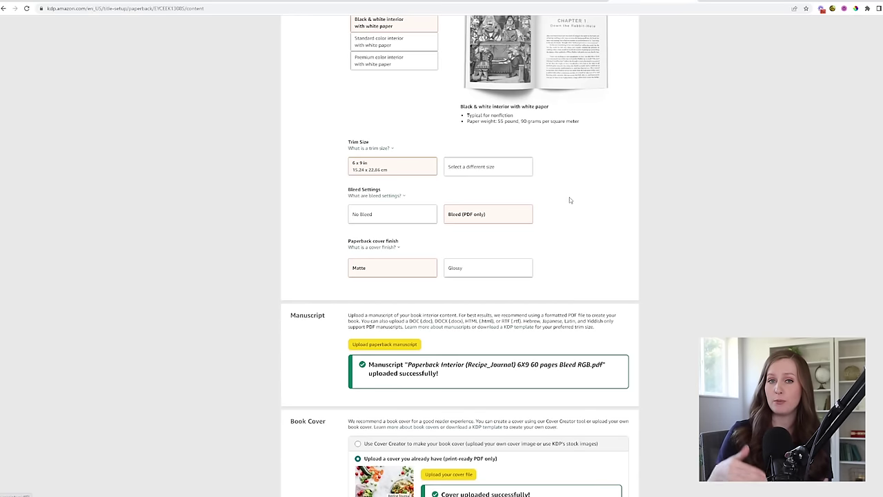
{"action": "scroll", "coordinate": [593, 207], "scroll_direction": "down", "scroll_amount": 3}
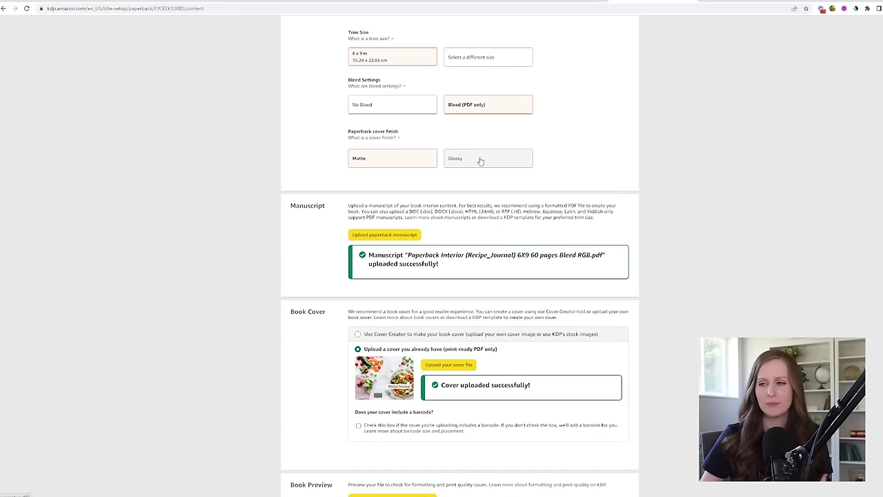
{"action": "scroll", "coordinate": [481, 161], "scroll_direction": "down", "scroll_amount": 2}
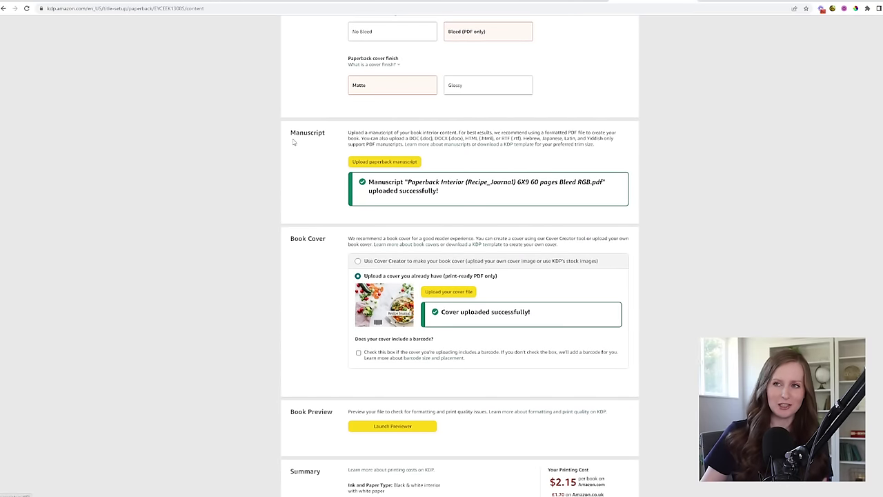
{"action": "left_click", "coordinate": [403, 164]}
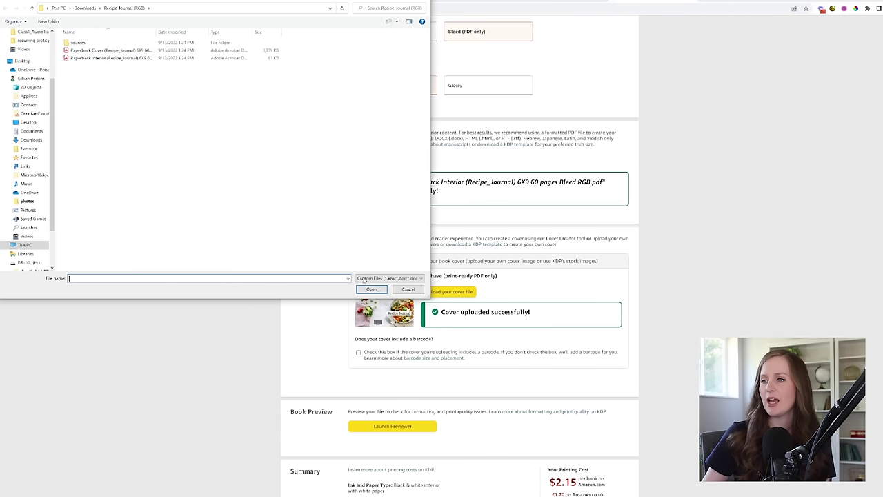
{"action": "left_click", "coordinate": [412, 290]}
{"action": "scroll", "coordinate": [417, 151], "scroll_direction": "down", "scroll_amount": 2}
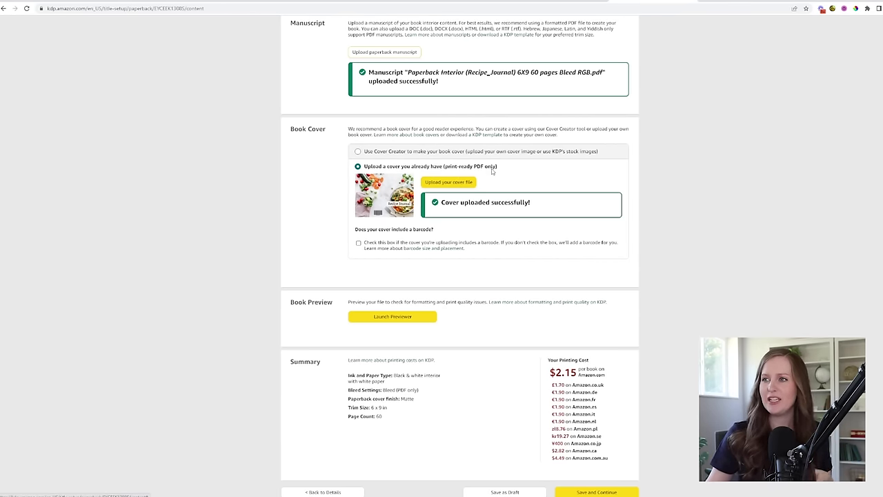
{"action": "left_click", "coordinate": [433, 181]}
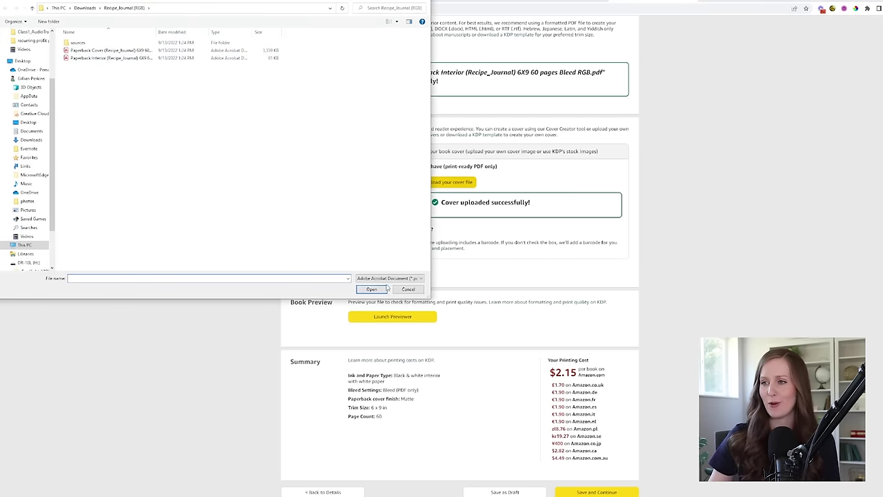
{"action": "left_click", "coordinate": [408, 290]}
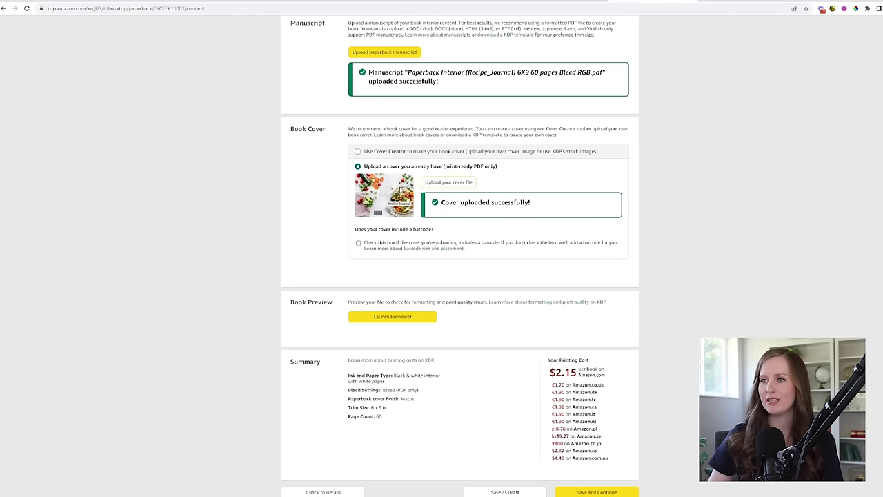
Launch the print previewer, check the cover and the interior pages up to pages 10-11, and exit the preview.
{"action": "scroll", "coordinate": [502, 206], "scroll_direction": "down", "scroll_amount": 2}
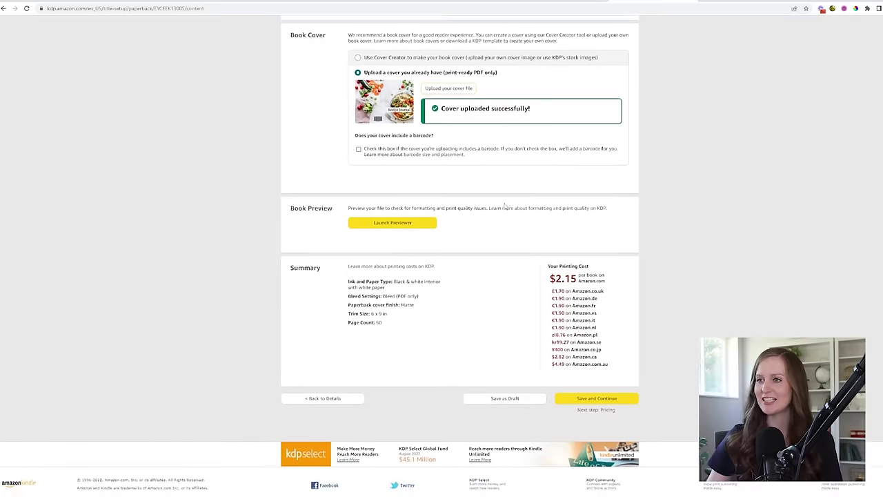
{"action": "left_click", "coordinate": [393, 245]}
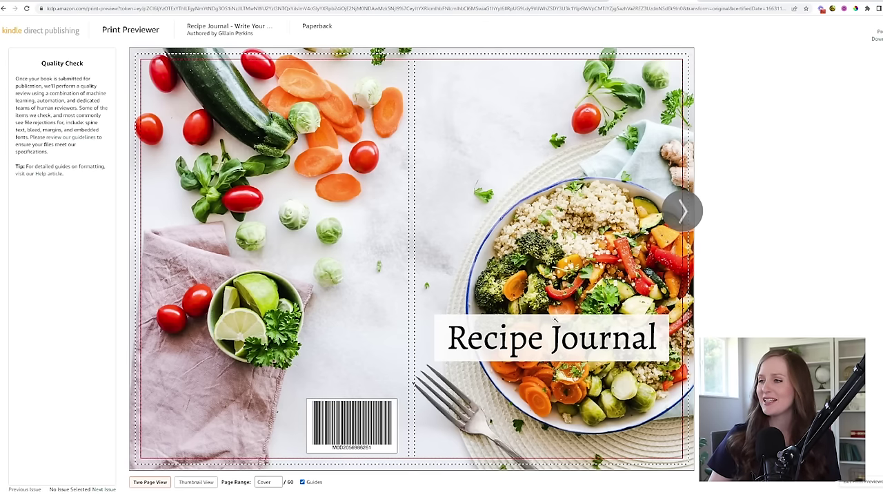
{"action": "left_click", "coordinate": [681, 211]}
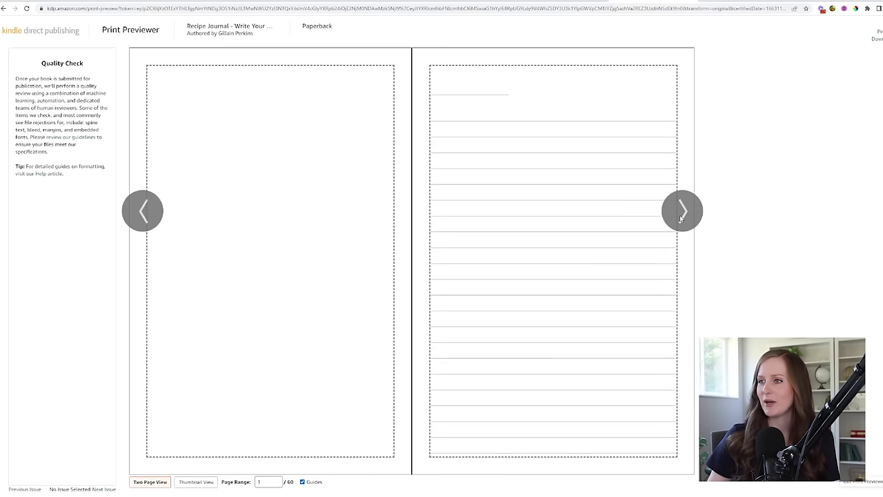
{"action": "left_click", "coordinate": [681, 213]}
{"action": "left_click", "coordinate": [681, 214]}
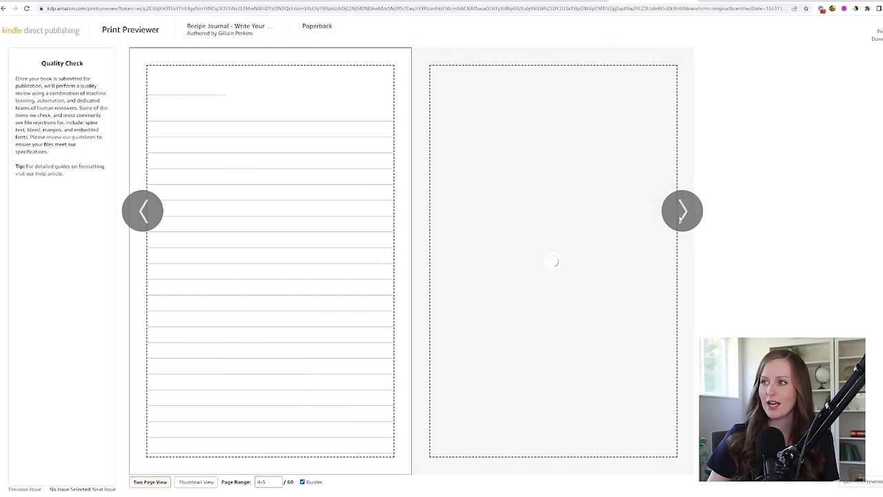
{"action": "left_click", "coordinate": [680, 216]}
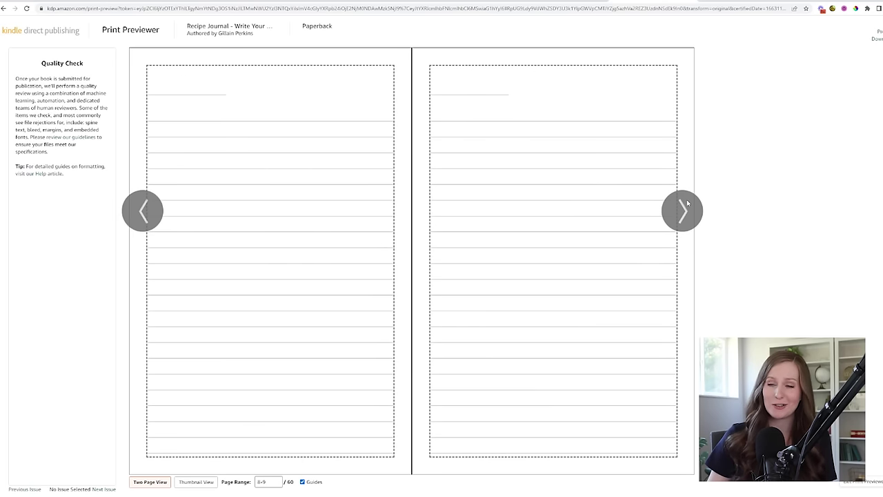
{"action": "left_click", "coordinate": [685, 215]}
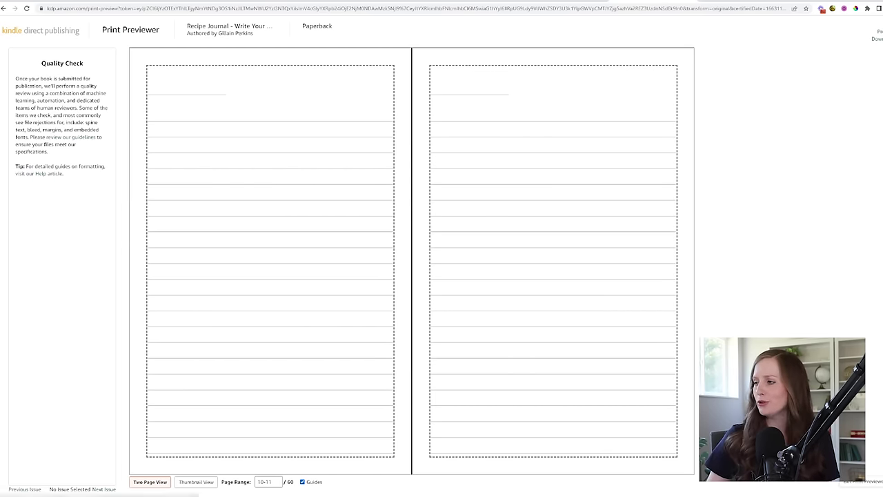
{"action": "left_click", "coordinate": [862, 481]}
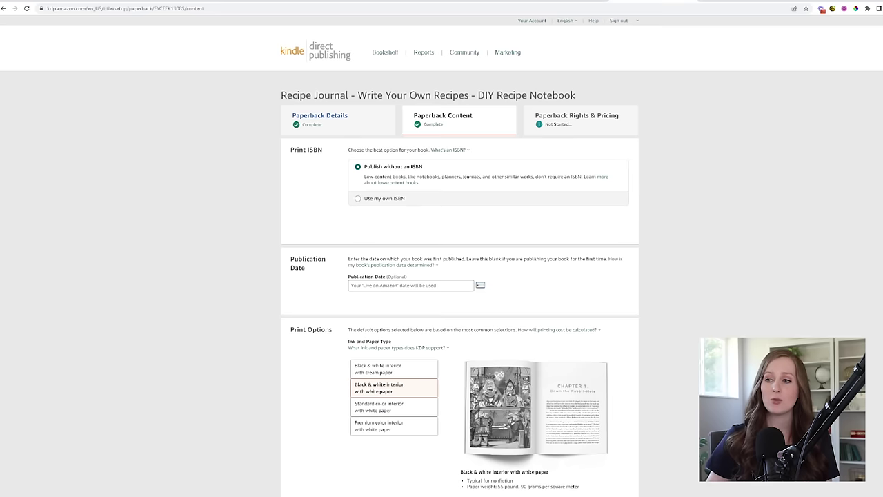
Save the paperback content, continue to the rights and pricing, and review the territories and primary marketplace.
{"action": "scroll", "coordinate": [880, 377], "scroll_direction": "down", "scroll_amount": 15}
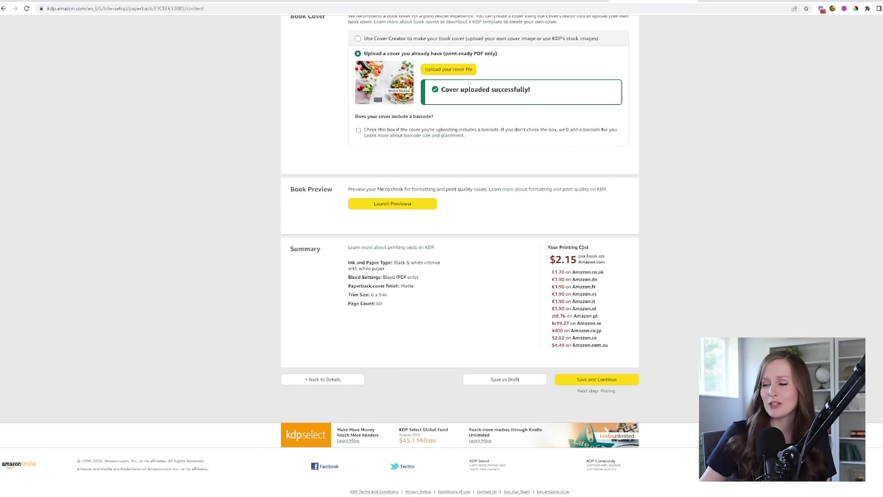
{"action": "left_click", "coordinate": [610, 387]}
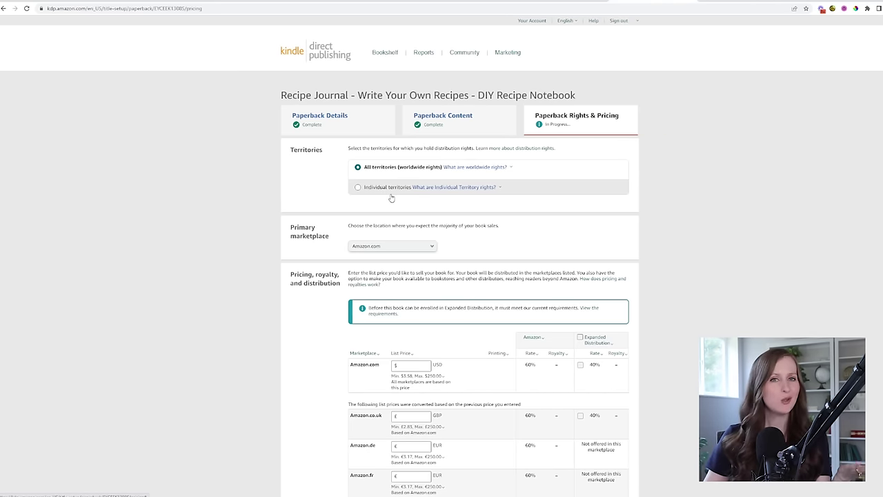
{"action": "scroll", "coordinate": [391, 196], "scroll_direction": "down", "scroll_amount": 1}
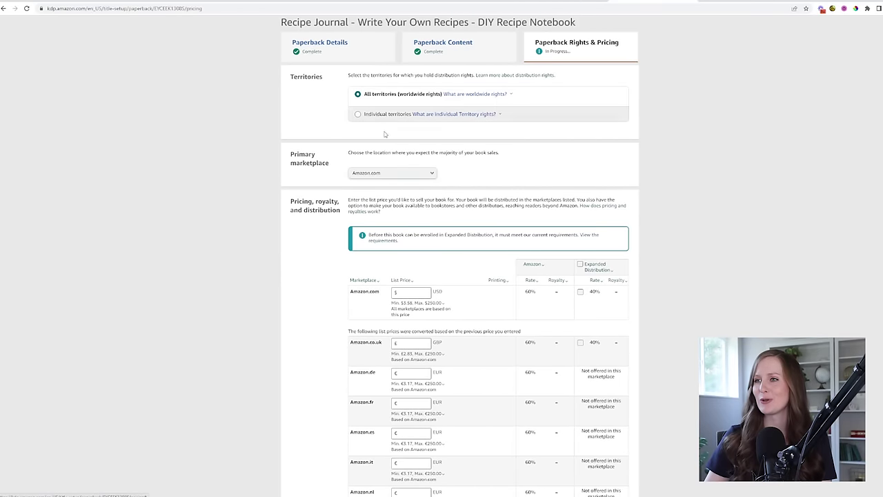
{"action": "scroll", "coordinate": [476, 148], "scroll_direction": "down", "scroll_amount": 1}
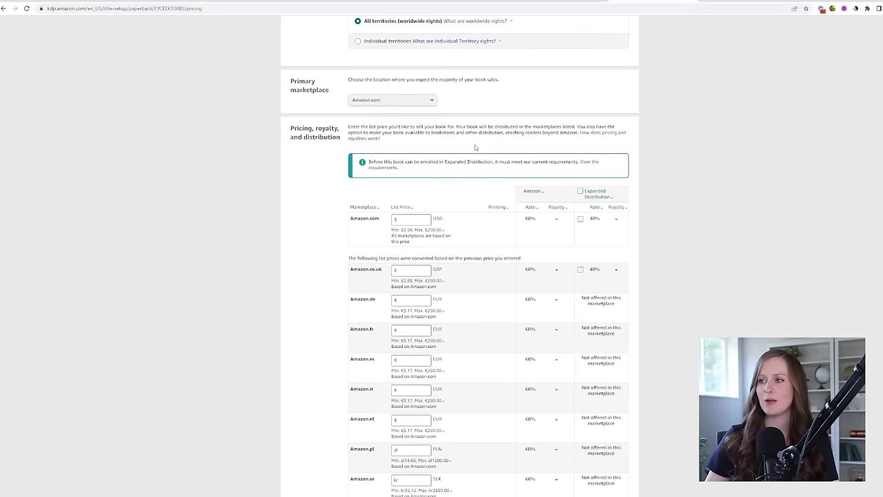
Check the minimum list price for Amazon.com and try a list price of $3.58 to see its royalty.
{"action": "left_click", "coordinate": [420, 220]}
{"action": "mouse_move", "coordinate": [392, 230]}
{"action": "left_click_drag", "start_coordinate": [391, 230], "coordinate": [414, 231]}
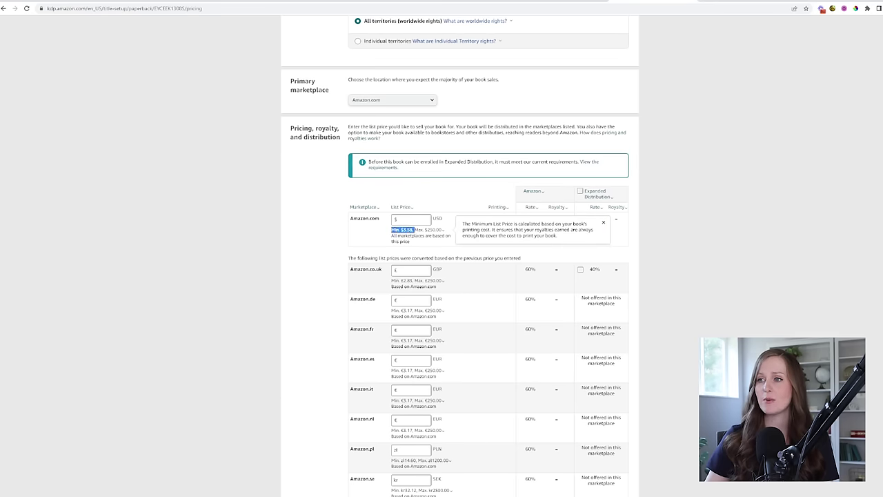
{"action": "left_click", "coordinate": [439, 190]}
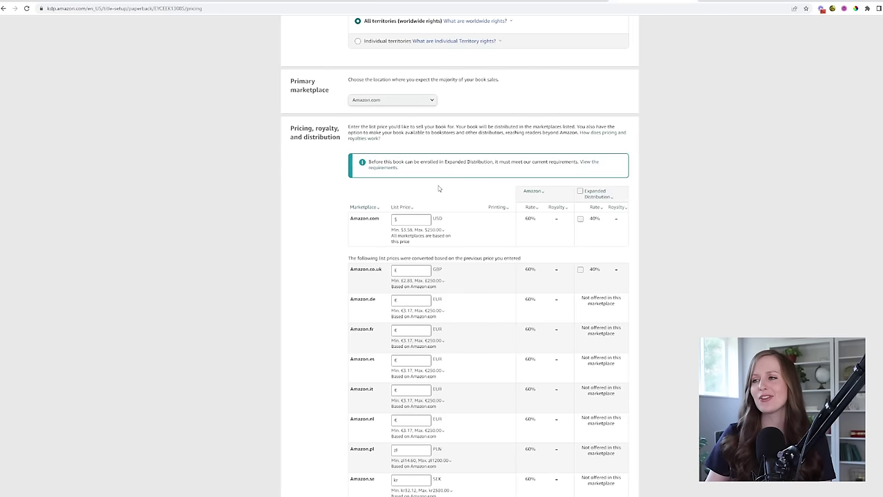
{"action": "left_click", "coordinate": [419, 220]}
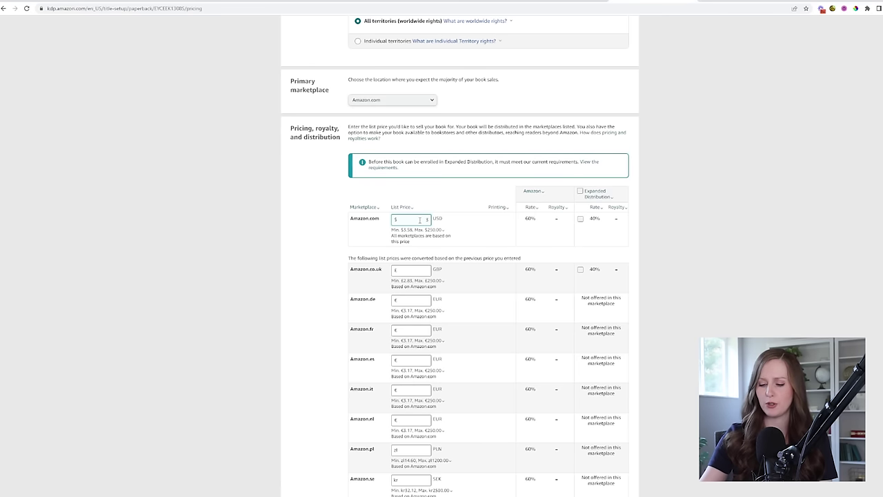
{"action": "type", "text": "3.58"}
{"action": "left_click", "coordinate": [677, 263]}
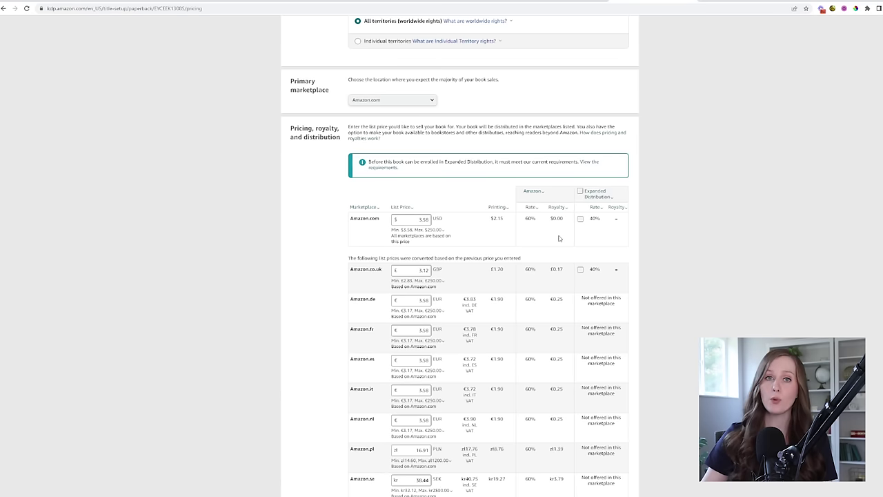
Set the Amazon.com list price to $10 and review the converted prices and royalties for the other marketplaces.
{"action": "double_click", "coordinate": [424, 219]}
{"action": "type", "text": "10"}
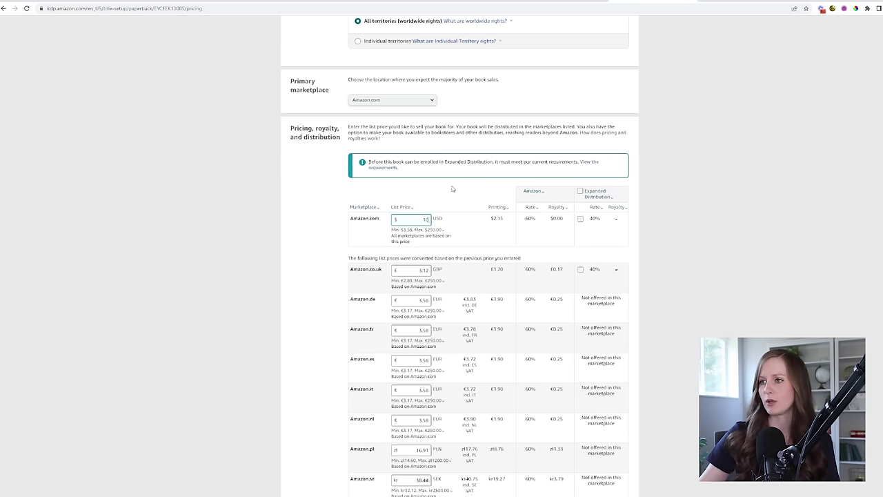
{"action": "left_click", "coordinate": [666, 216]}
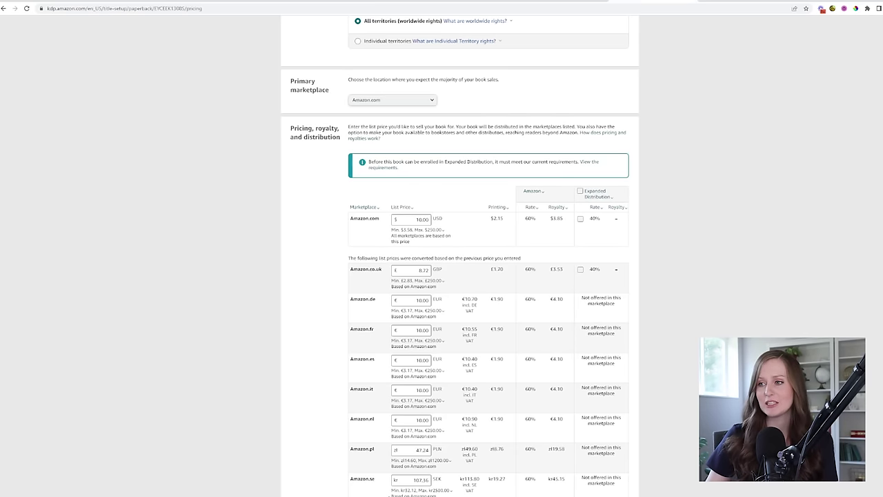
{"action": "scroll", "coordinate": [405, 298], "scroll_direction": "down", "scroll_amount": 3}
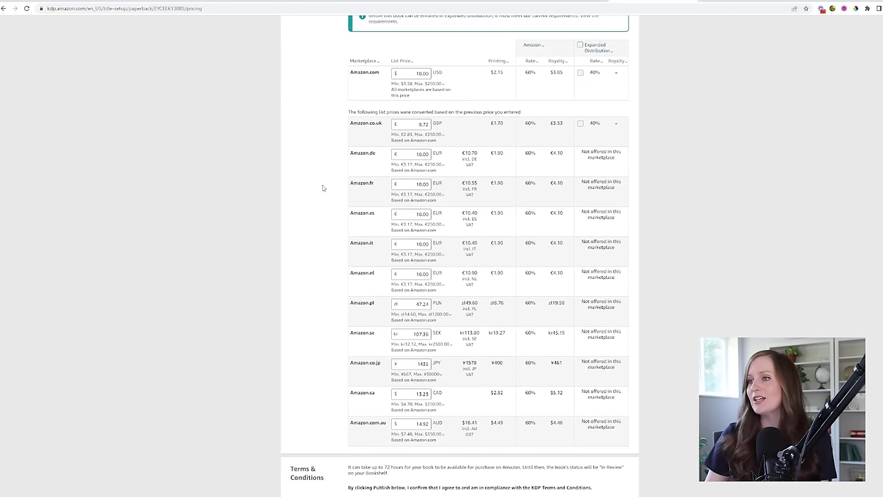
{"action": "scroll", "coordinate": [648, 361], "scroll_direction": "up", "scroll_amount": 3}
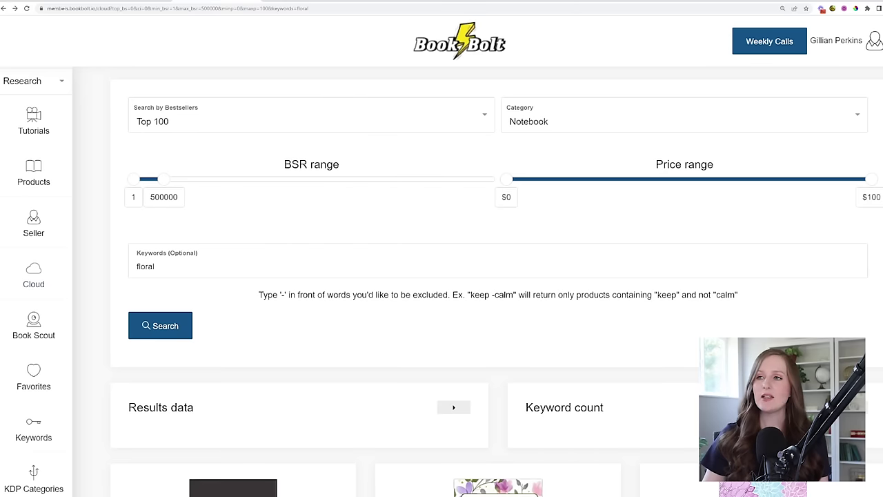
Switch to Book Bolt and examine the results data for the floral notebook search, especially the average price.
{"action": "scroll", "coordinate": [183, 327], "scroll_direction": "down", "scroll_amount": 2}
{"action": "scroll", "coordinate": [183, 327], "scroll_direction": "up", "scroll_amount": 1}
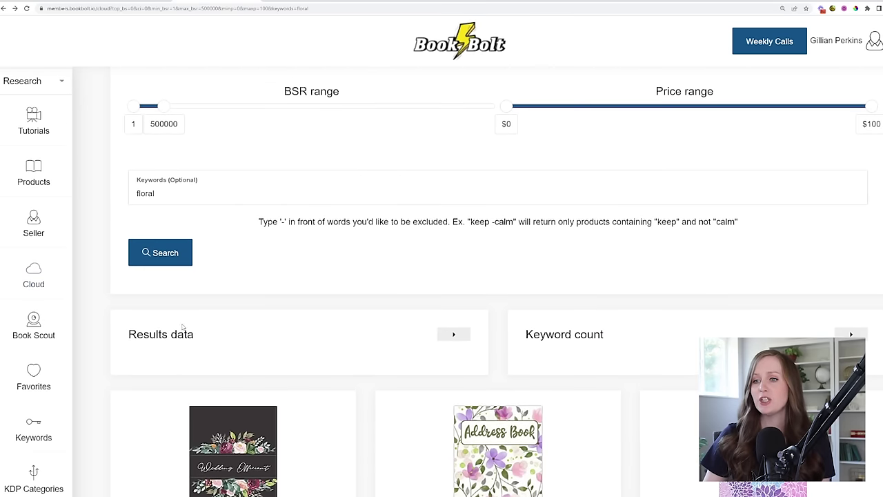
{"action": "scroll", "coordinate": [290, 365], "scroll_direction": "down", "scroll_amount": 2}
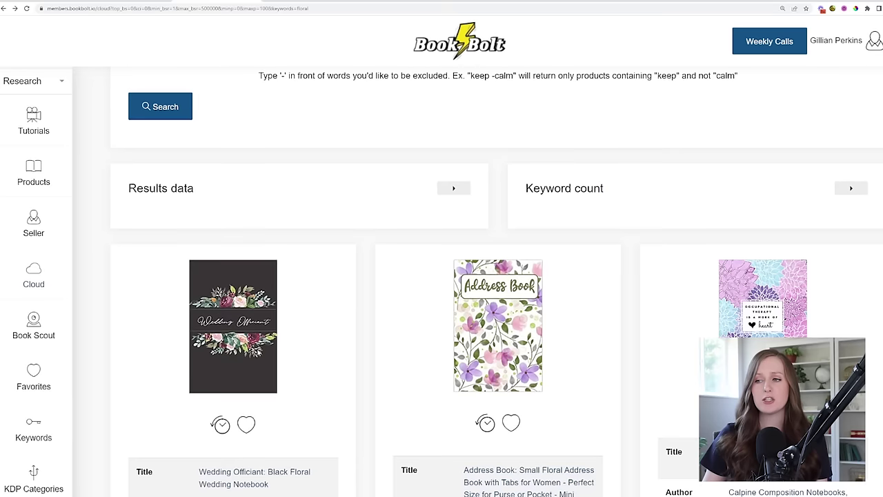
{"action": "left_click", "coordinate": [454, 187]}
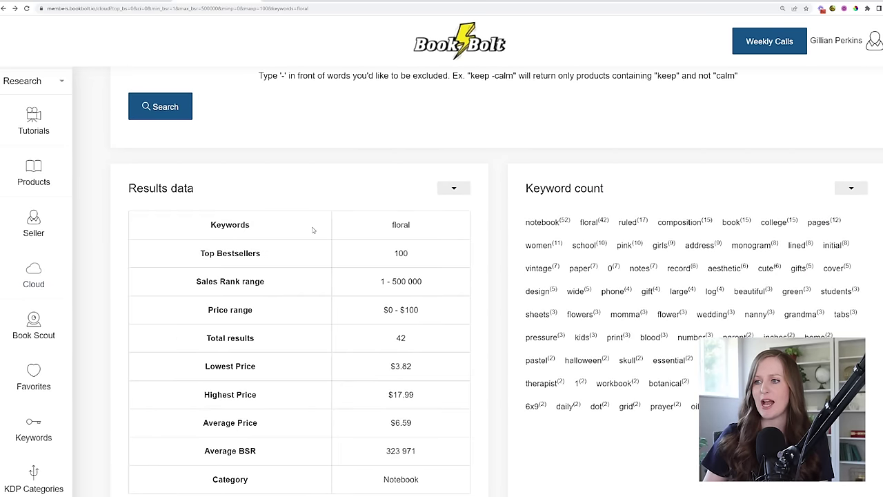
{"action": "scroll", "coordinate": [311, 224], "scroll_direction": "down", "scroll_amount": 2}
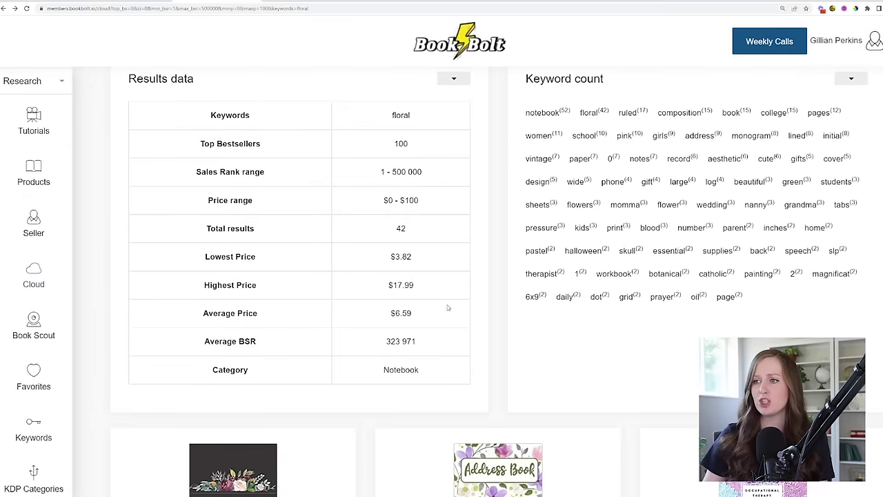
{"action": "left_click_drag", "start_coordinate": [202, 321], "coordinate": [446, 327]}
{"action": "left_click", "coordinate": [429, 322]}
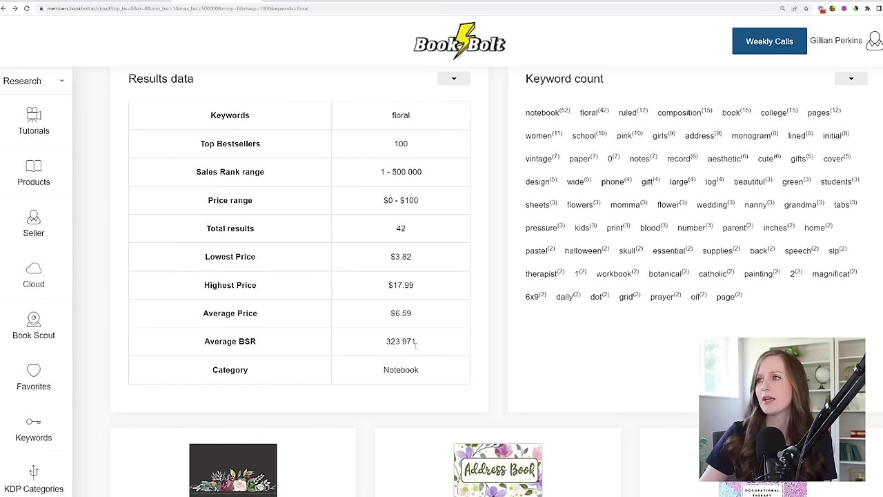
Return to the Kindle Direct Publishing pricing page and set the Amazon.com list price to $3.99.
{"action": "left_click", "coordinate": [664, 3]}
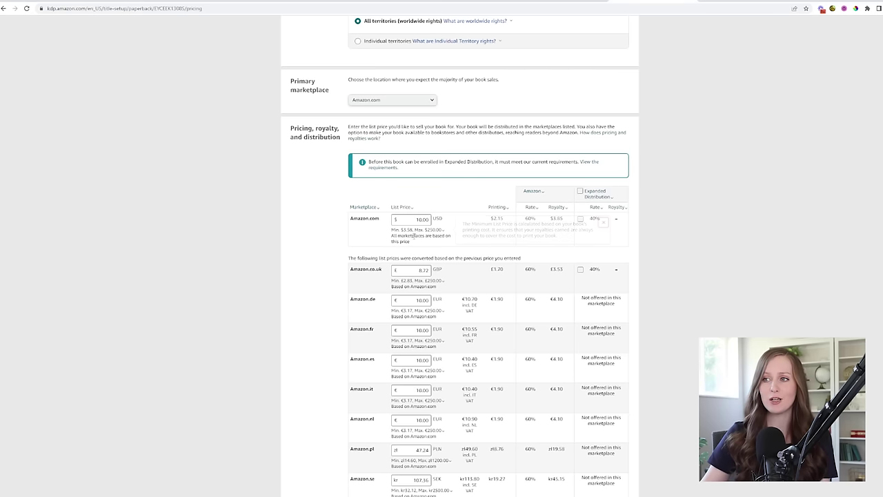
{"action": "left_click_drag", "start_coordinate": [412, 219], "coordinate": [452, 223]}
{"action": "type", "text": "3.99"}
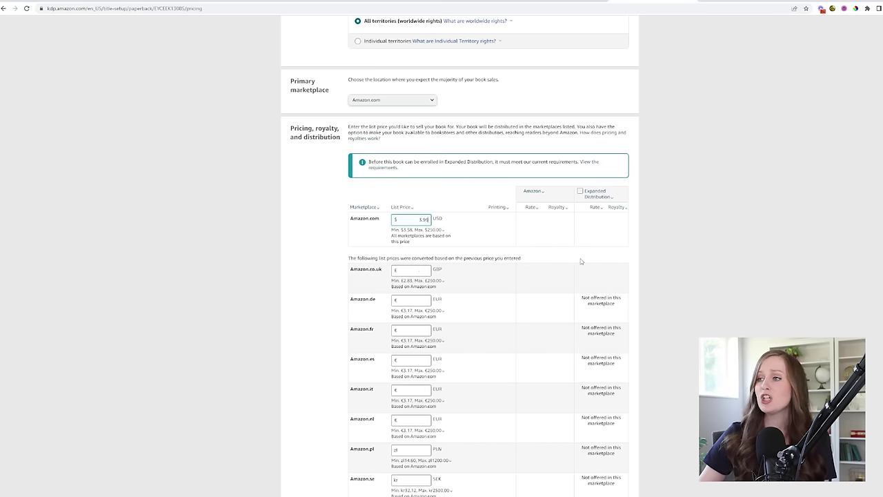
{"action": "left_click", "coordinate": [650, 266]}
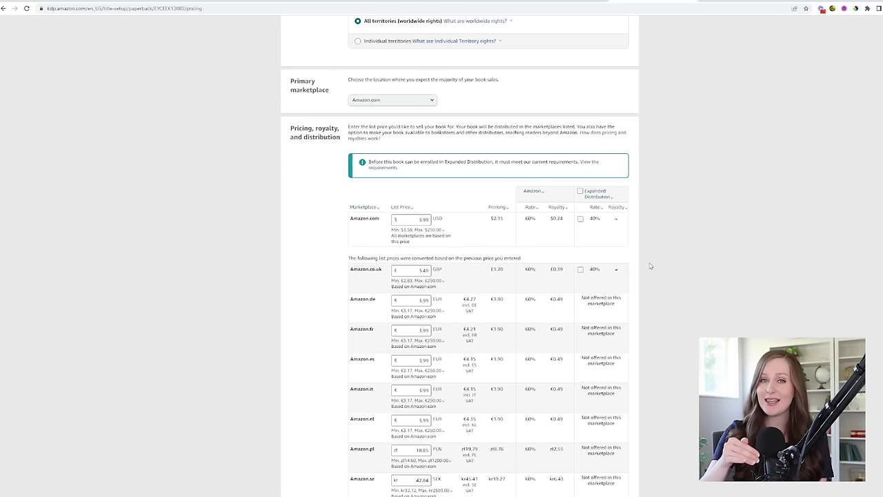